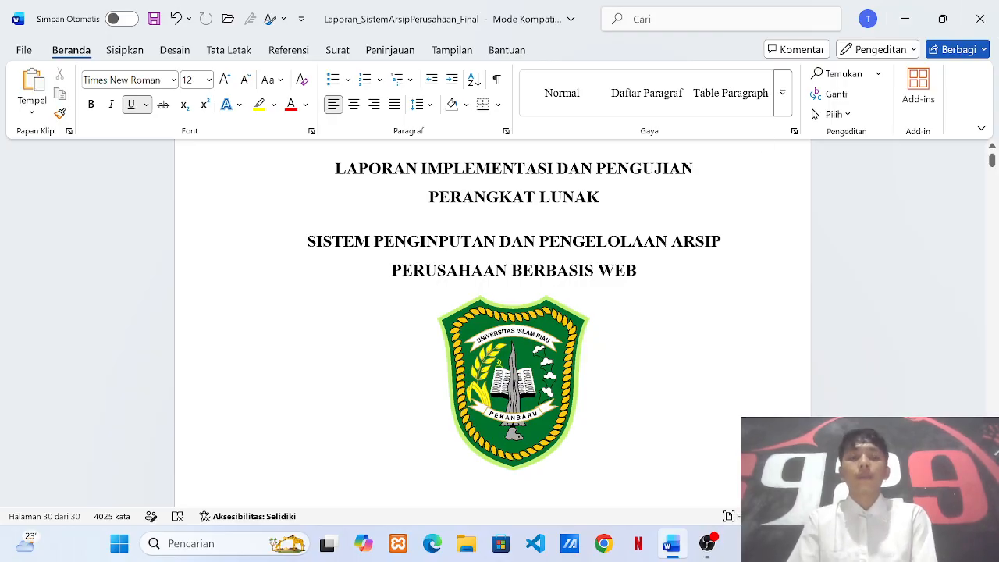
Scroll past the title page and Kata Pengantar, then follow the Daftar Isi entry to 1.1 Latar Belakang.
scroll(492, 312, "down", 5)
scroll(491, 312, "down", 10)
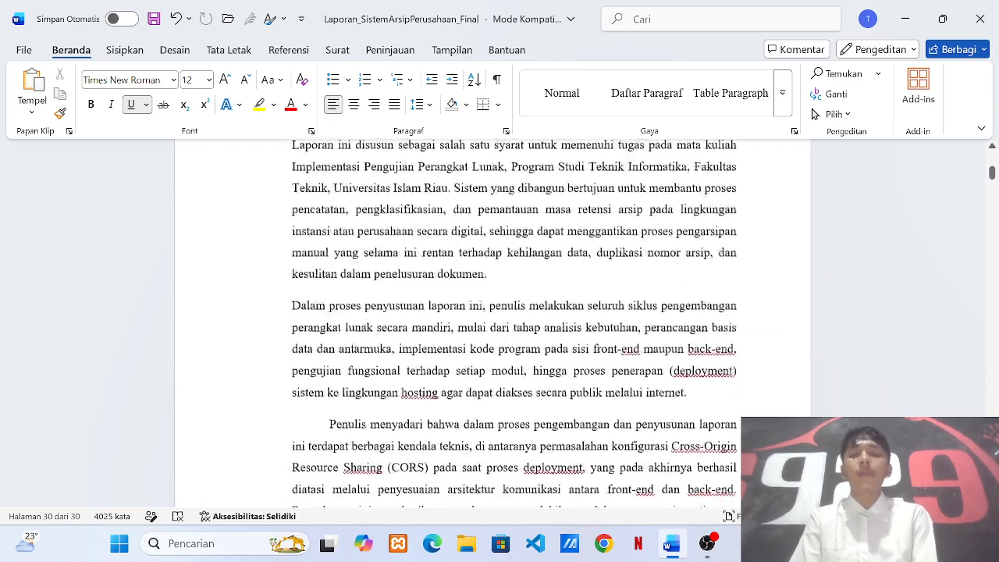
scroll(664, 265, "down", 8)
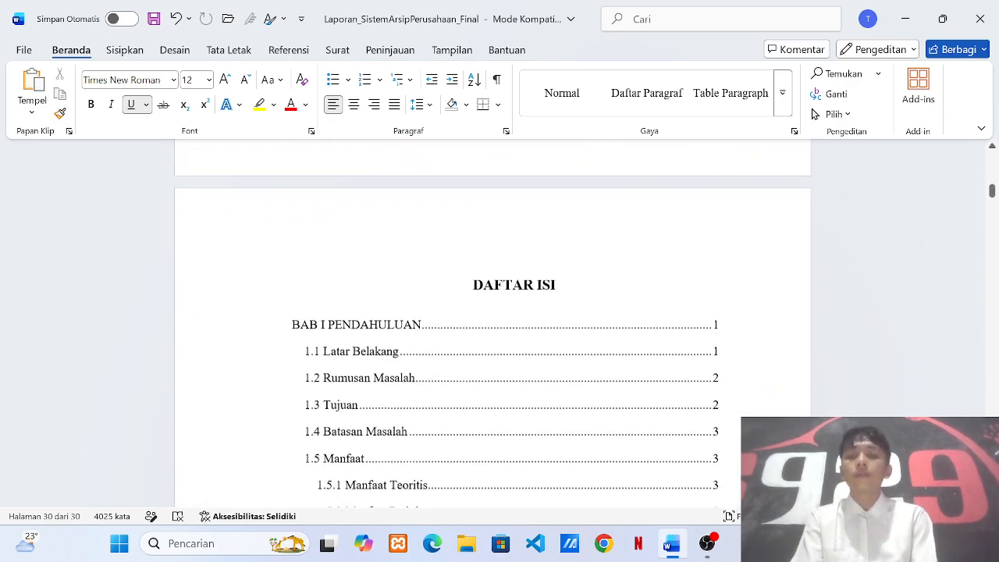
left_click(359, 234, "ctrl")
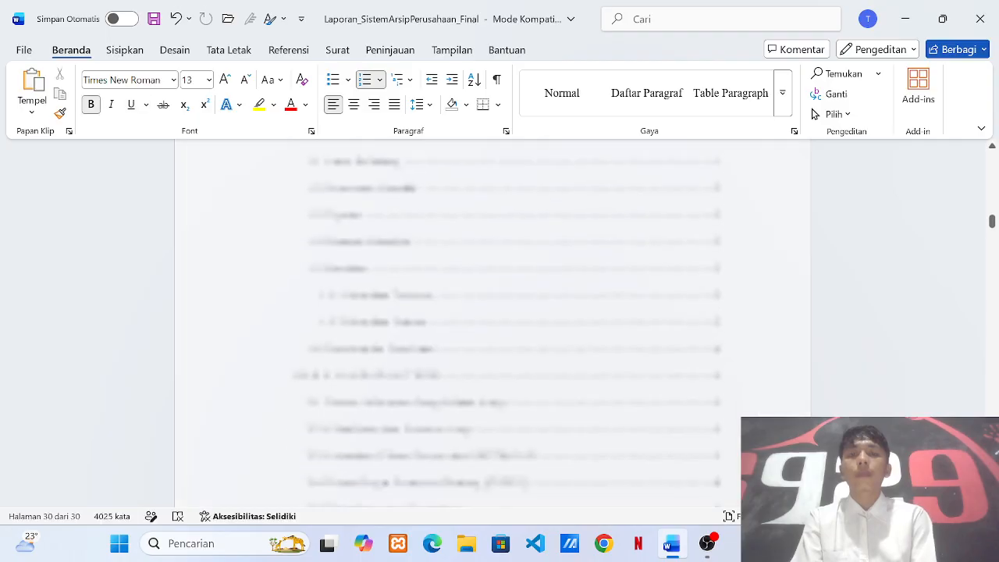
scroll(513, 327, "down", 1)
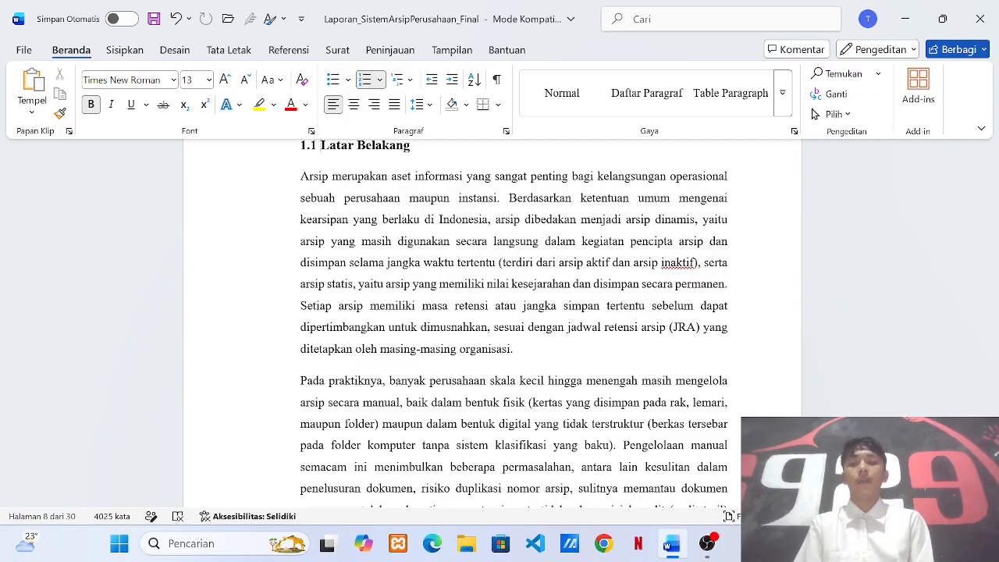
Scroll through sections 1.2 to 1.6 until BAB II Landasan Teori and section 2.1 appear.
scroll(526, 270, "down", 15)
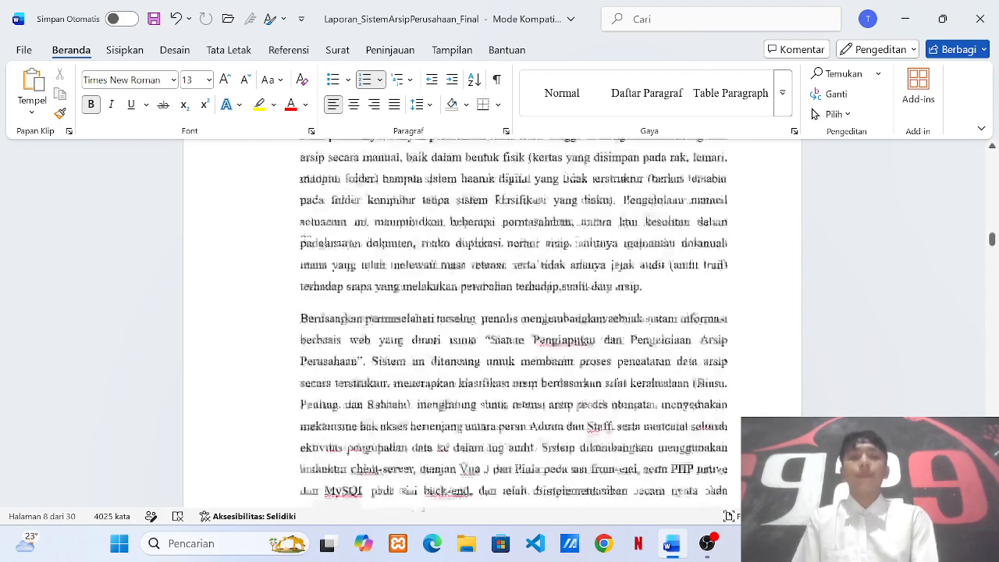
scroll(515, 320, "down", 15)
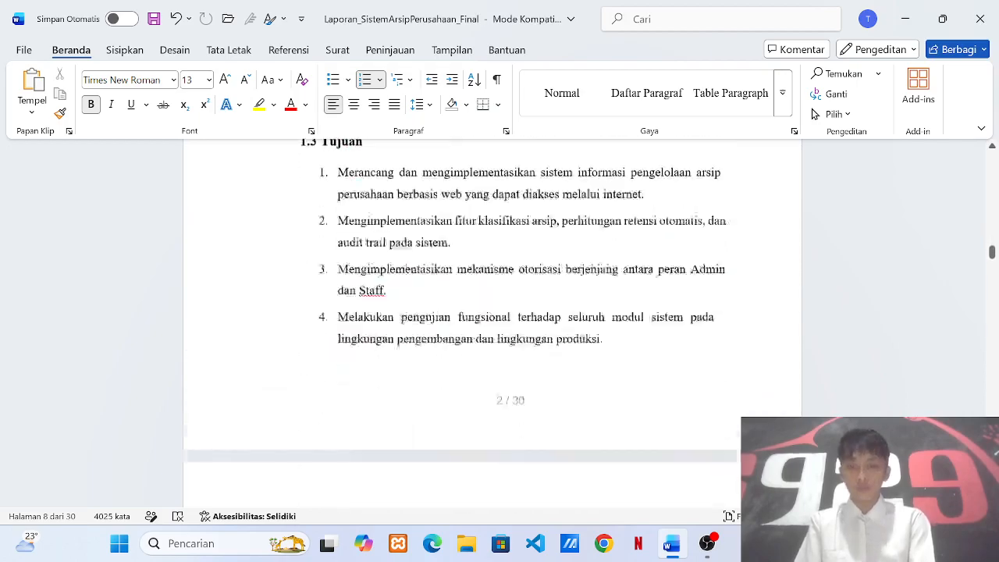
scroll(514, 325, "down", 5)
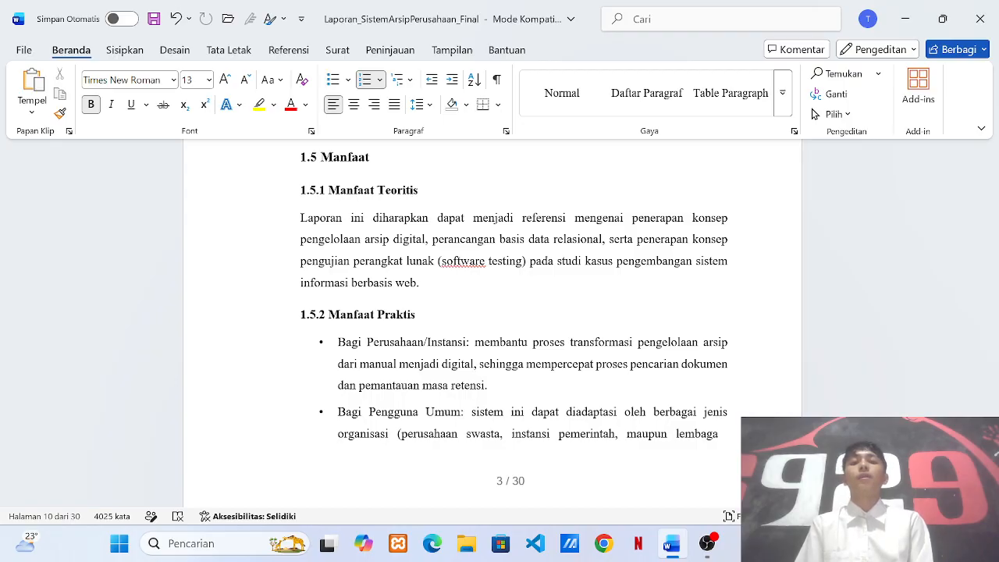
scroll(492, 323, "up", 2)
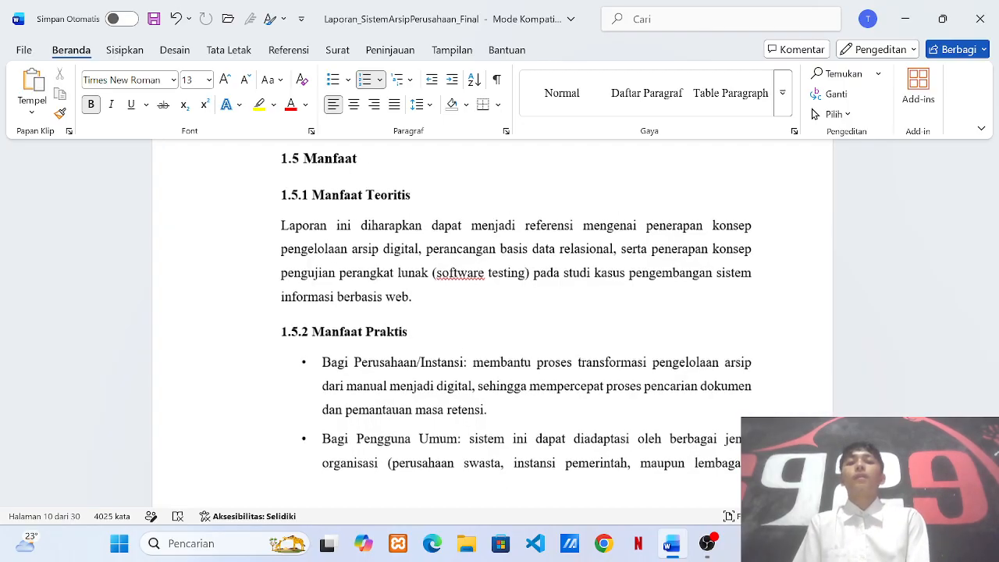
scroll(491, 324, "down", 1)
scroll(492, 323, "down", 1)
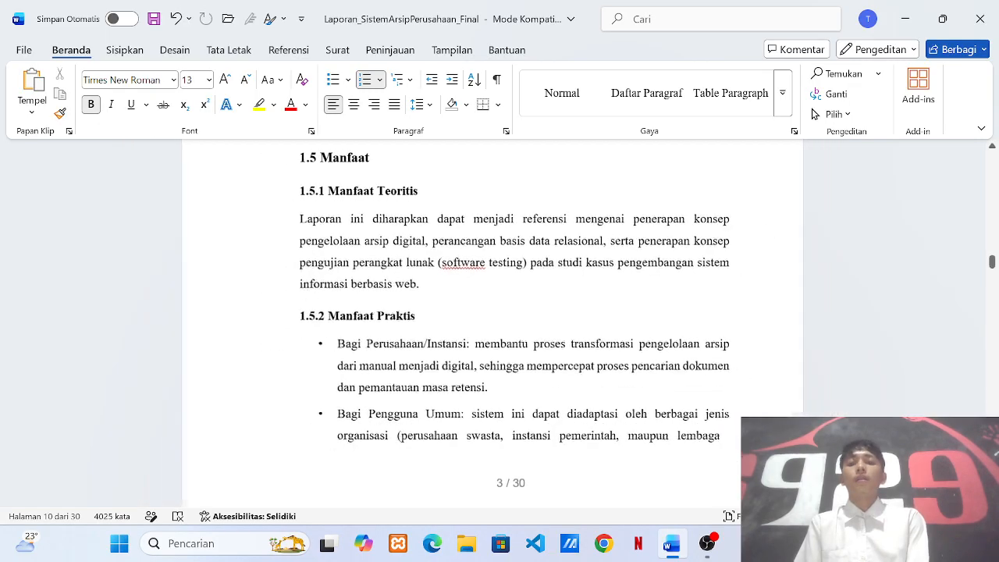
scroll(491, 324, "down", 1)
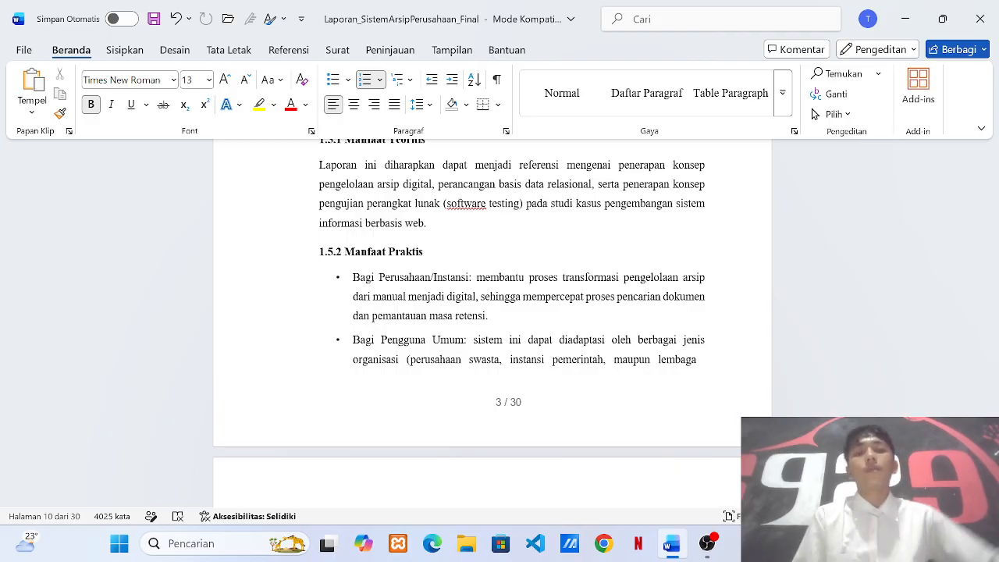
scroll(492, 312, "down", 1)
scroll(491, 320, "down", 4)
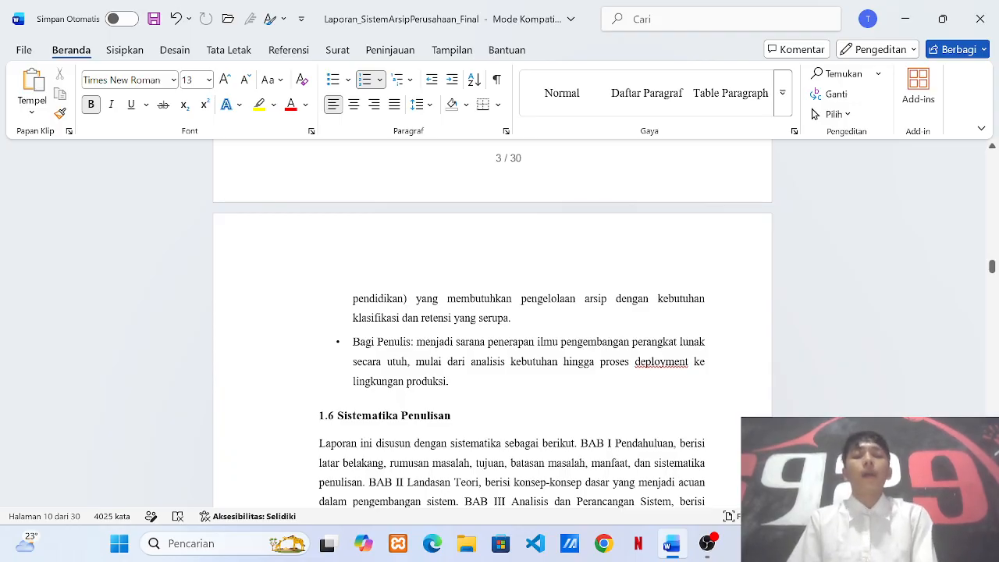
scroll(611, 358, "down", 8)
scroll(611, 357, "down", 3)
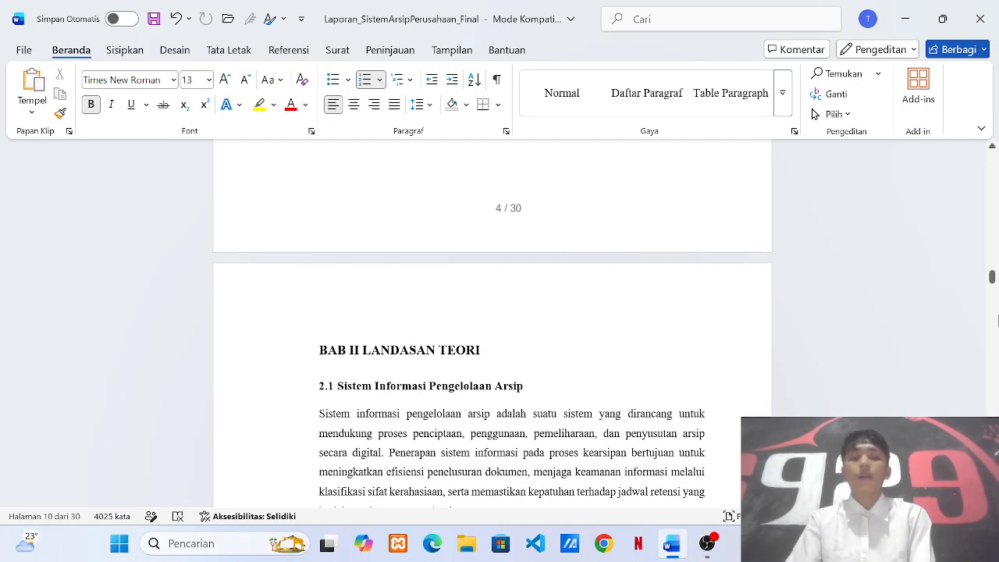
Go to page 23 and follow the Link deploy hyperlink to arsip-perusahaan.rf.gd/login.
left_click_drag(992, 278, 991, 426)
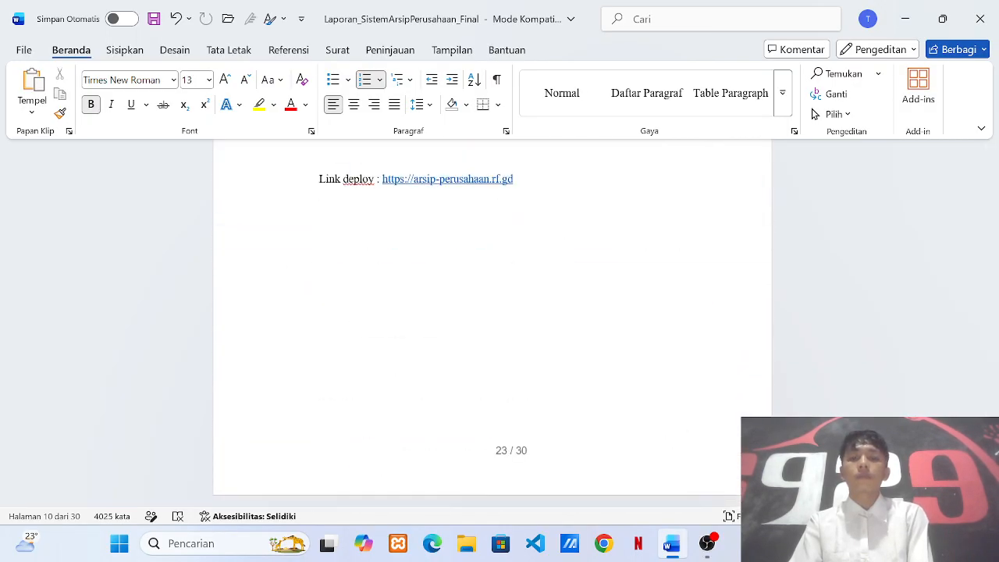
left_click(453, 192, "ctrl")
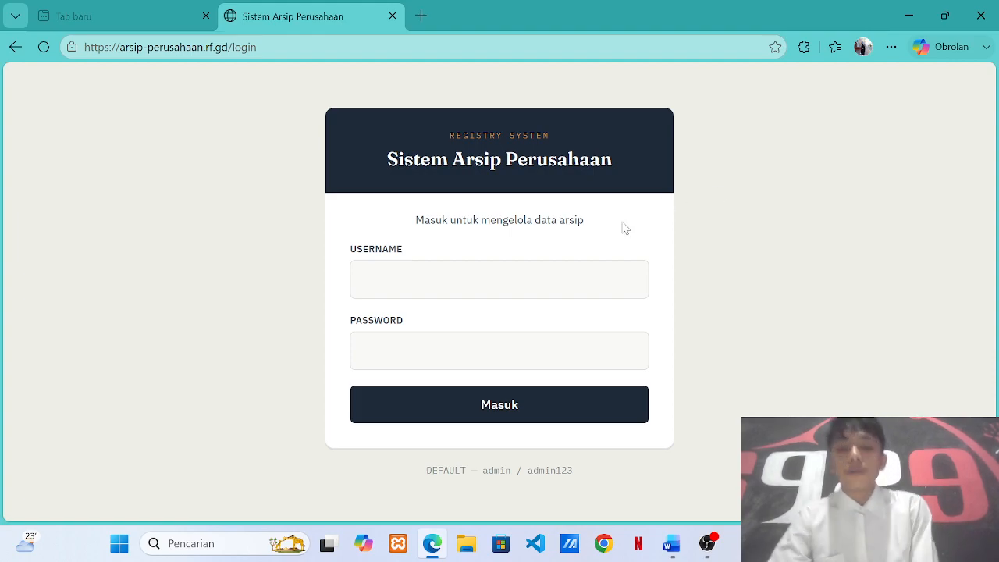
Log in with the administrator username and password, revealing the password to verify it first.
left_click(515, 279)
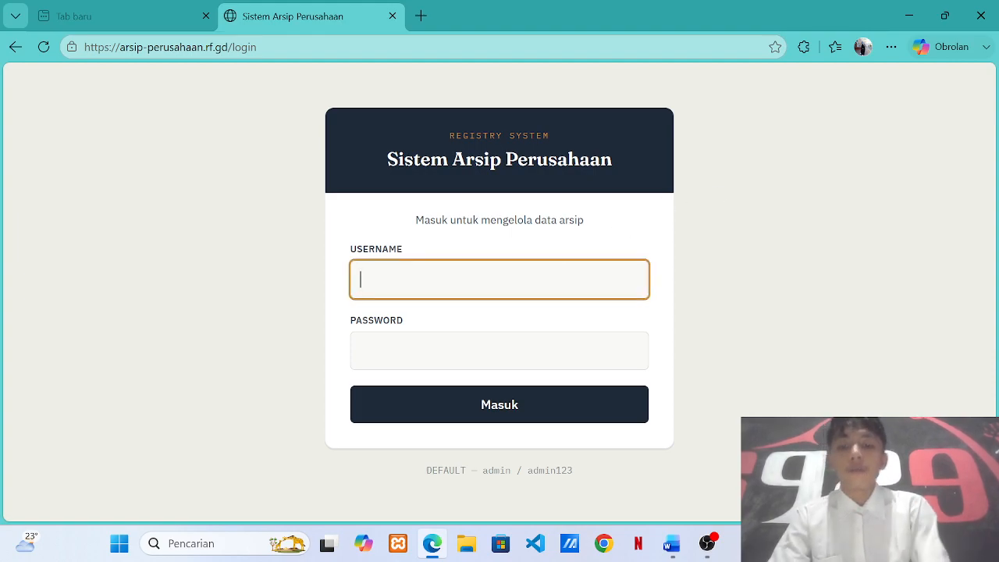
type("admin")
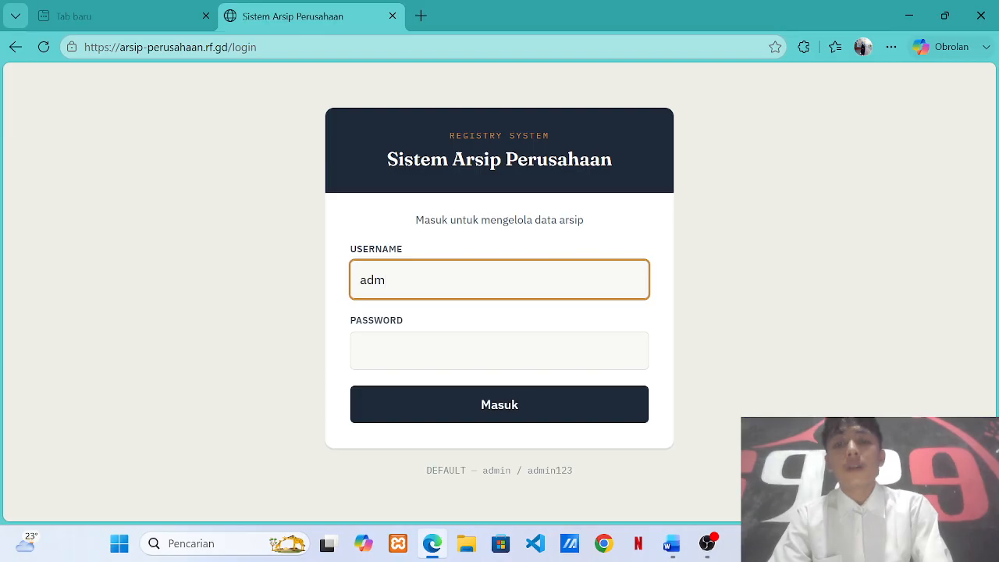
key("Tab")
type("admi")
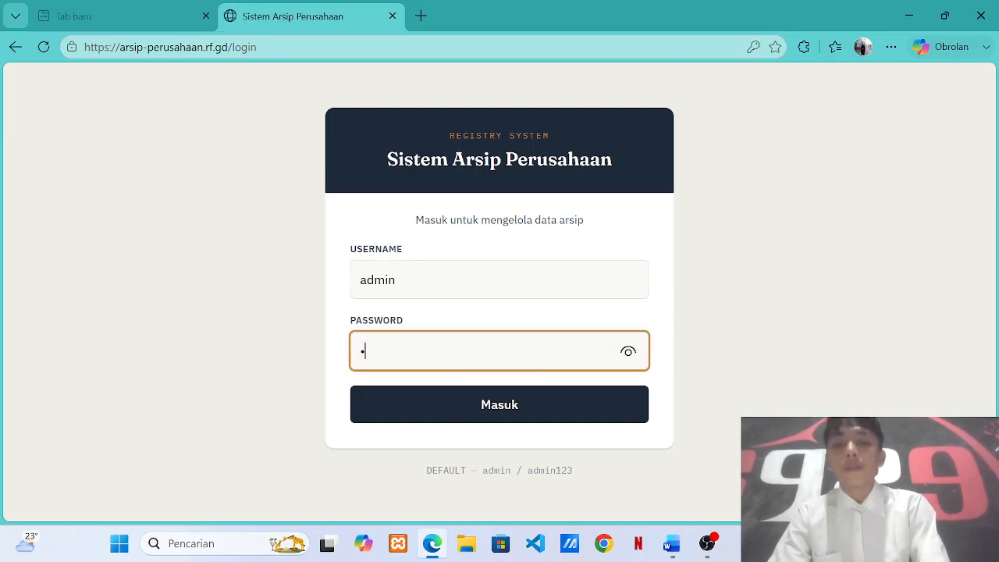
type("n123")
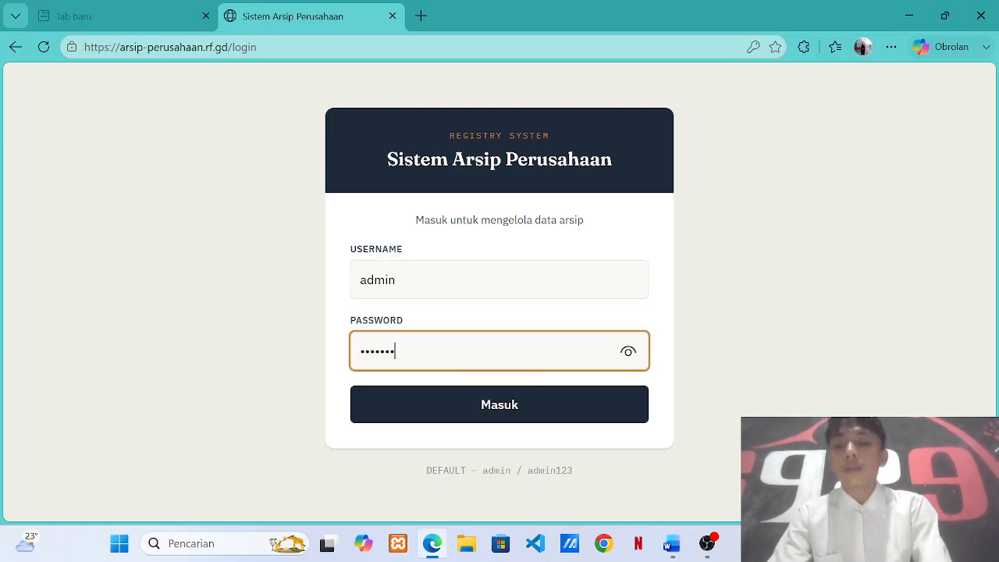
left_click(628, 352)
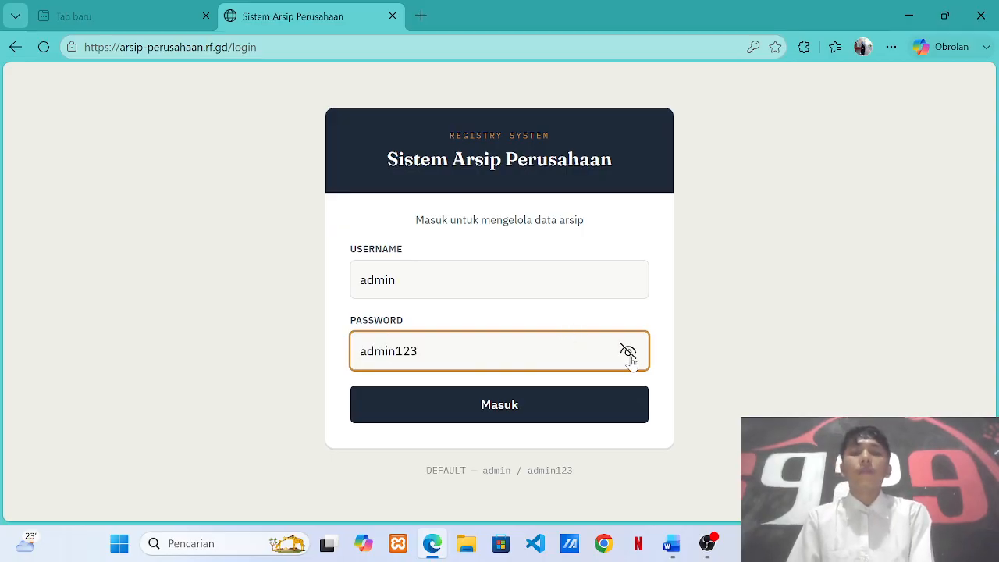
left_click(522, 400)
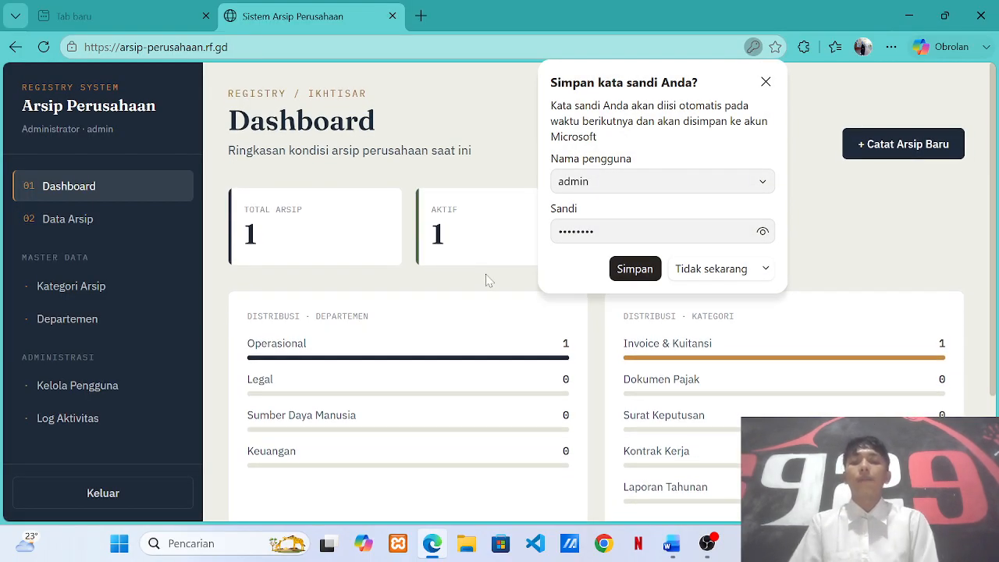
Dismiss Edge's save-password prompt and scroll through the dashboard's department and category summaries.
left_click(766, 82)
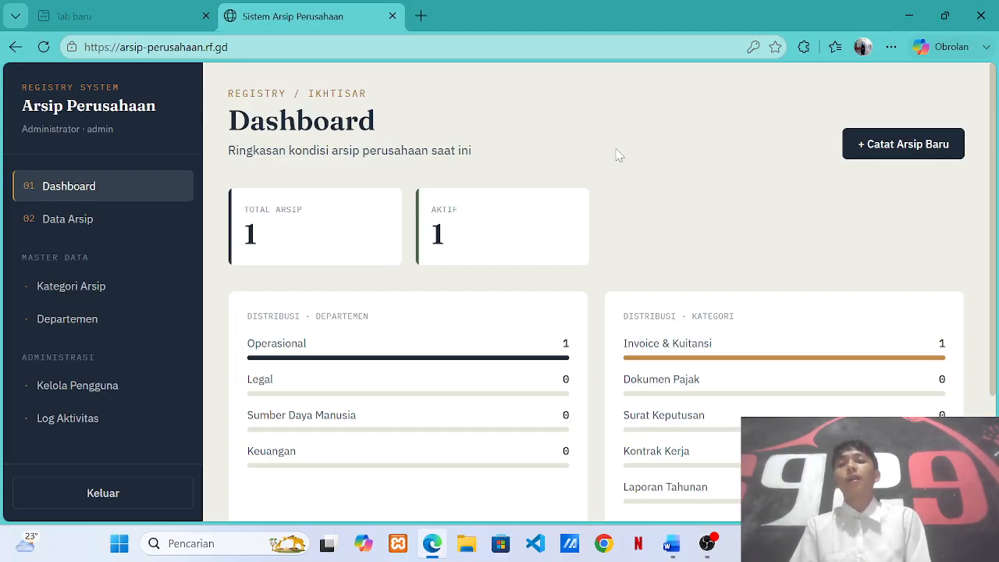
scroll(617, 155, "down", 3)
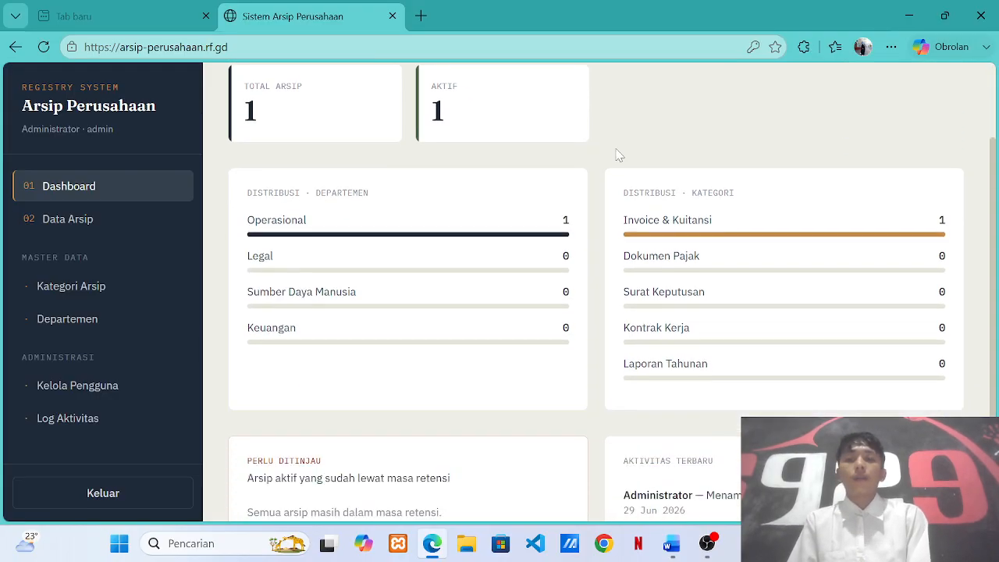
scroll(616, 154, "up", 3)
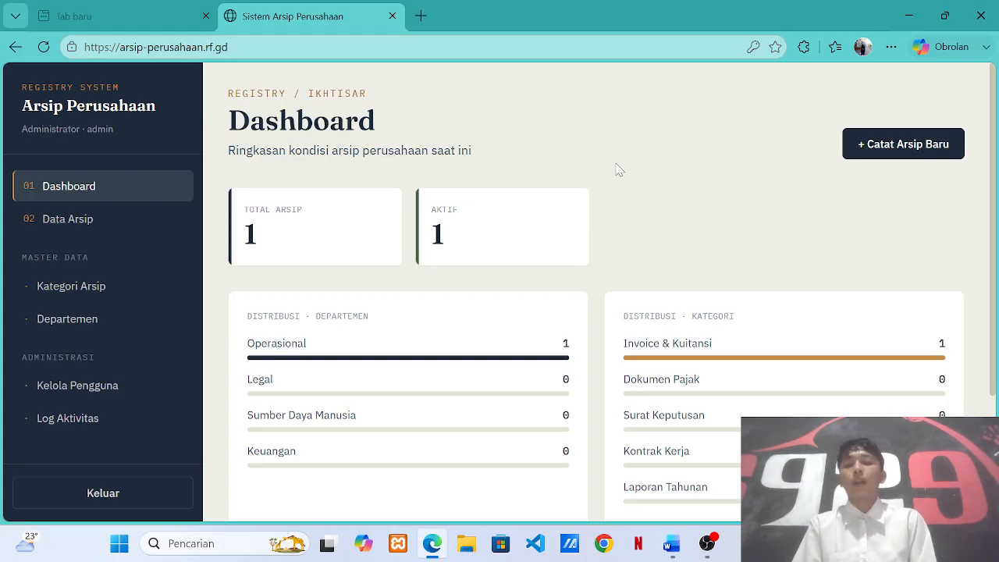
scroll(628, 87, "down", 1)
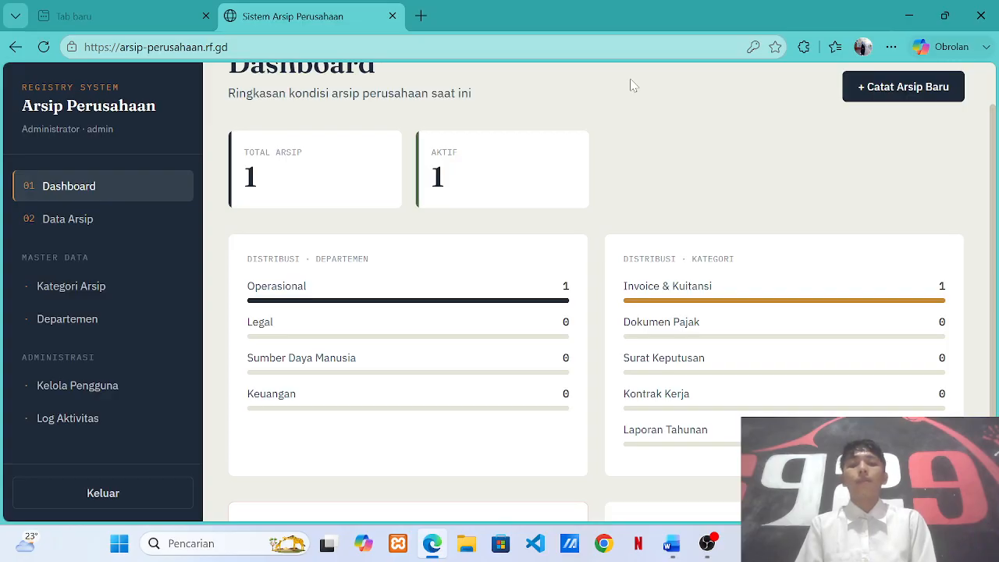
scroll(632, 84, "down", 2)
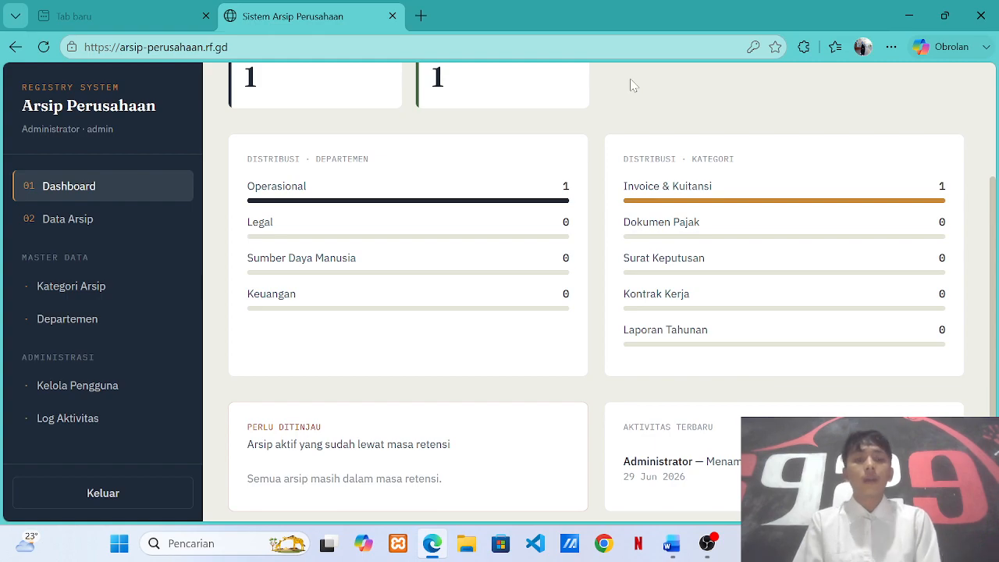
scroll(633, 85, "down", 1)
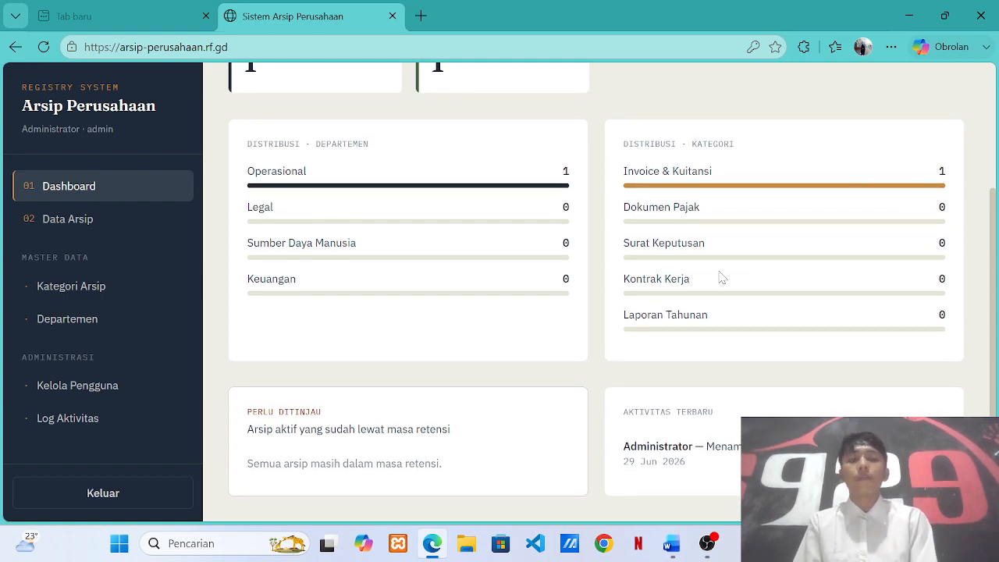
scroll(722, 277, "up", 3)
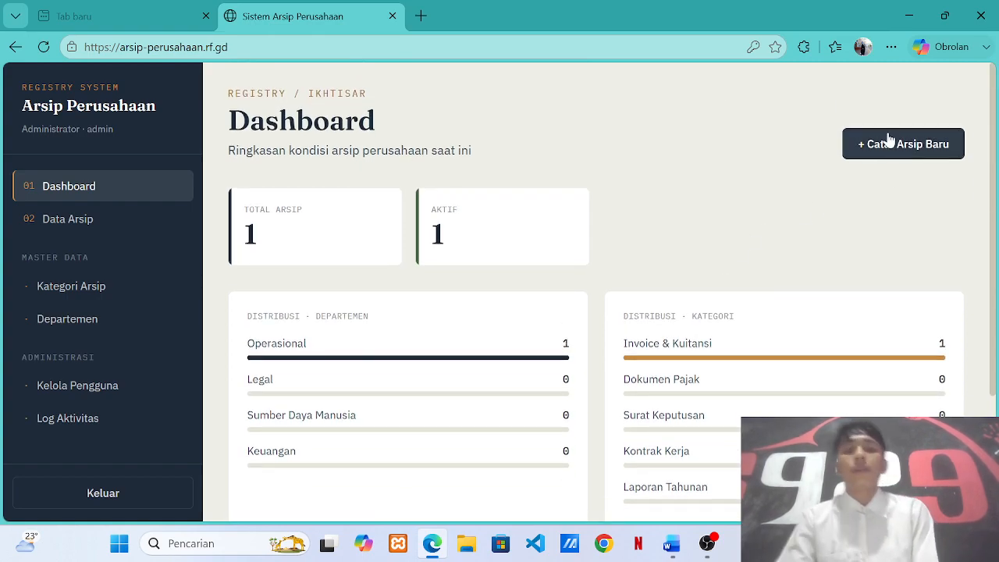
Start a new archive record with archive number ars/2005/08.
left_click(886, 145)
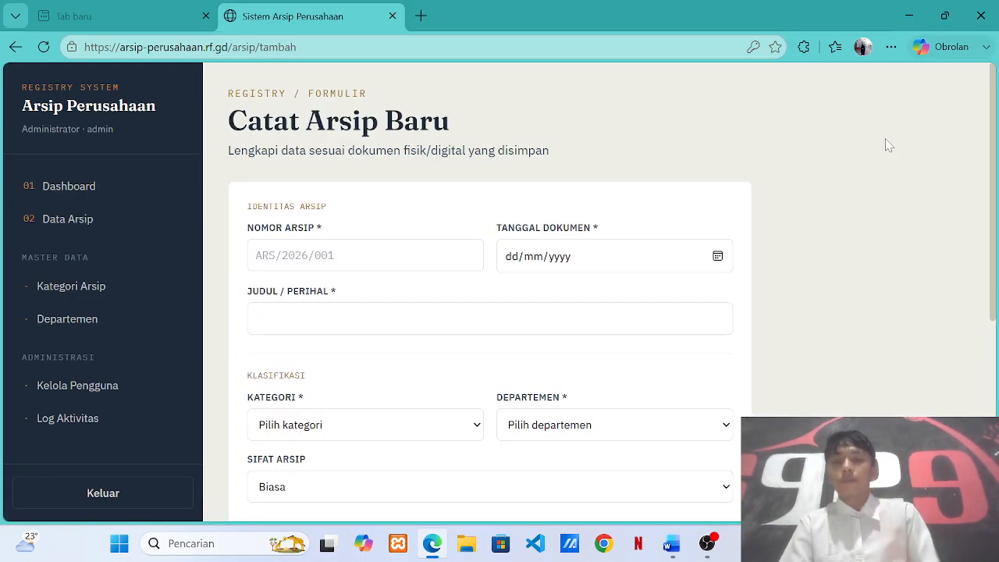
left_click(464, 254)
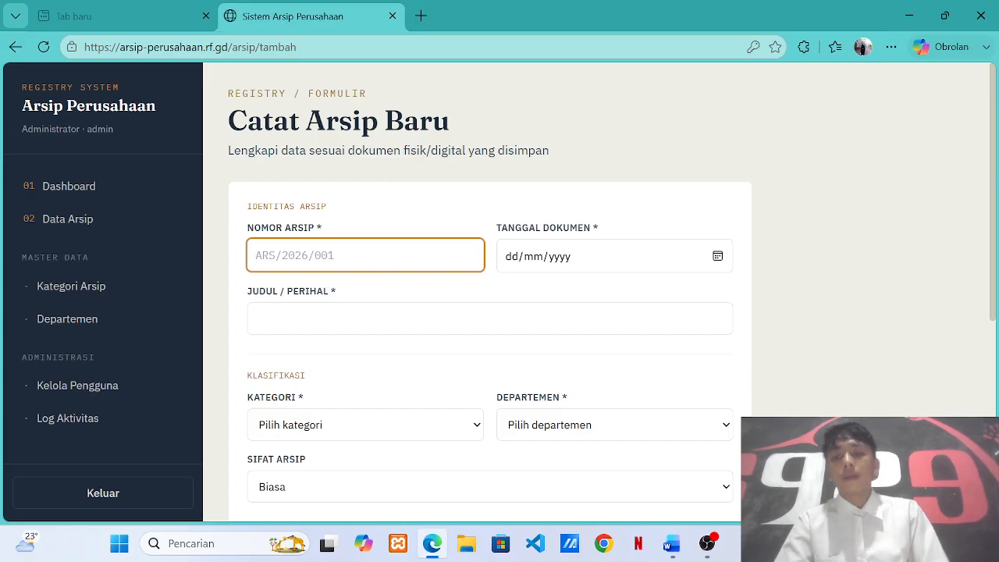
type("ars/200")
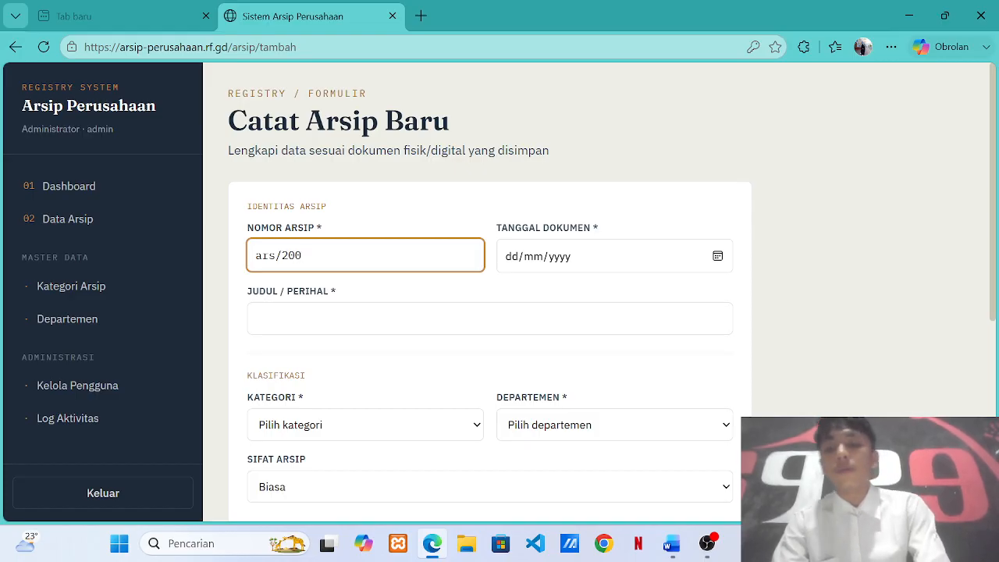
type("5/")
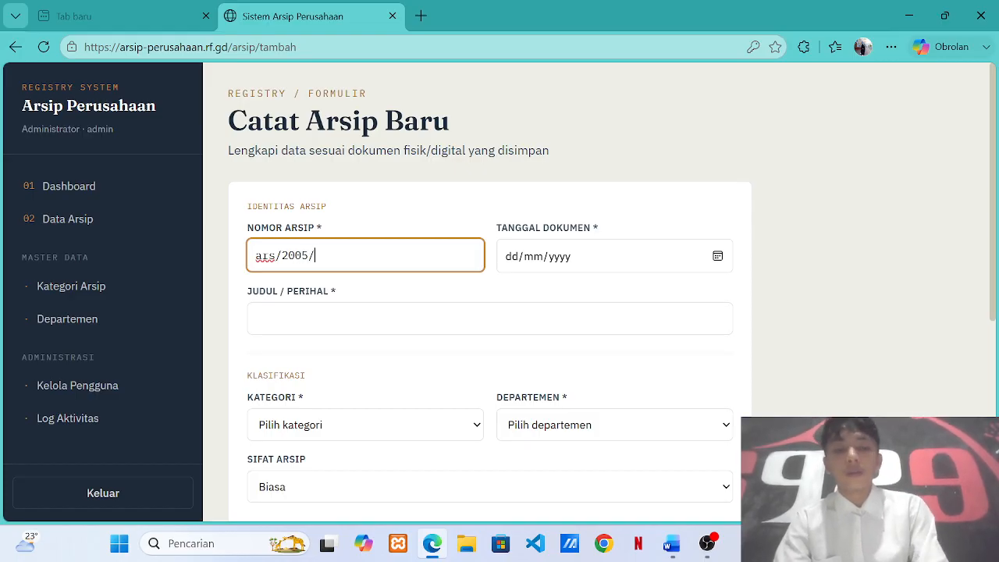
type("08")
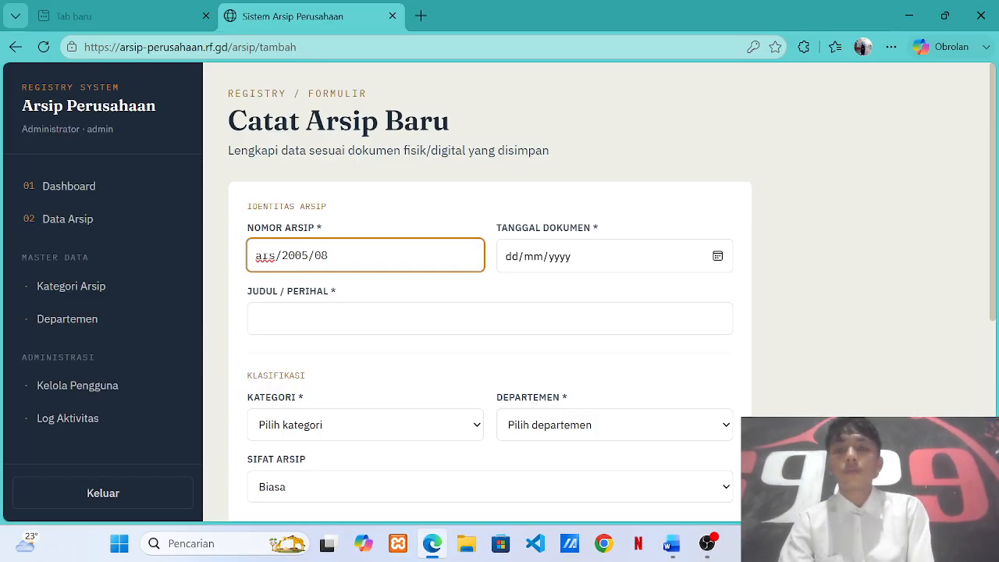
Set the Tanggal Dokumen to 30/06/2026.
left_click(605, 265)
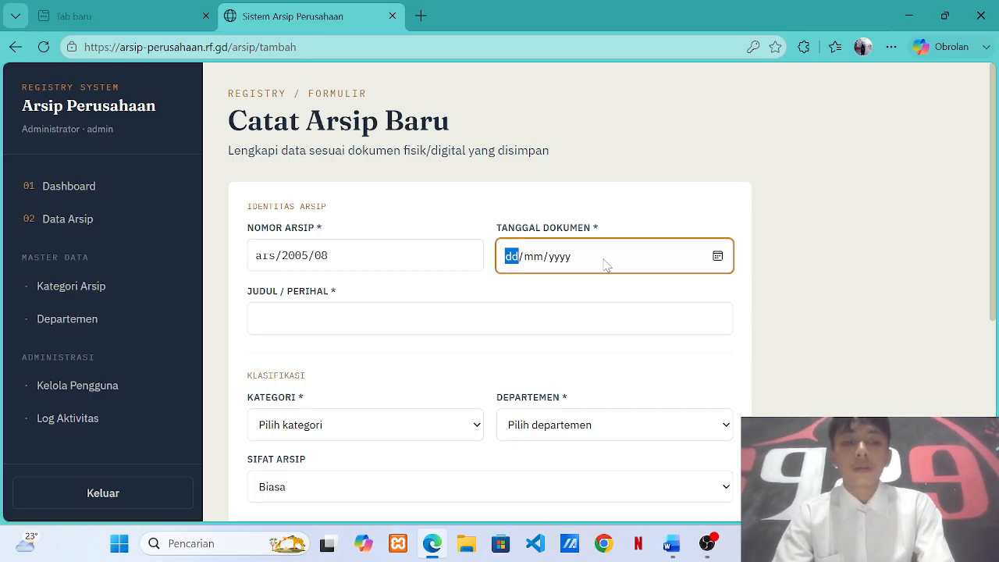
type("30/")
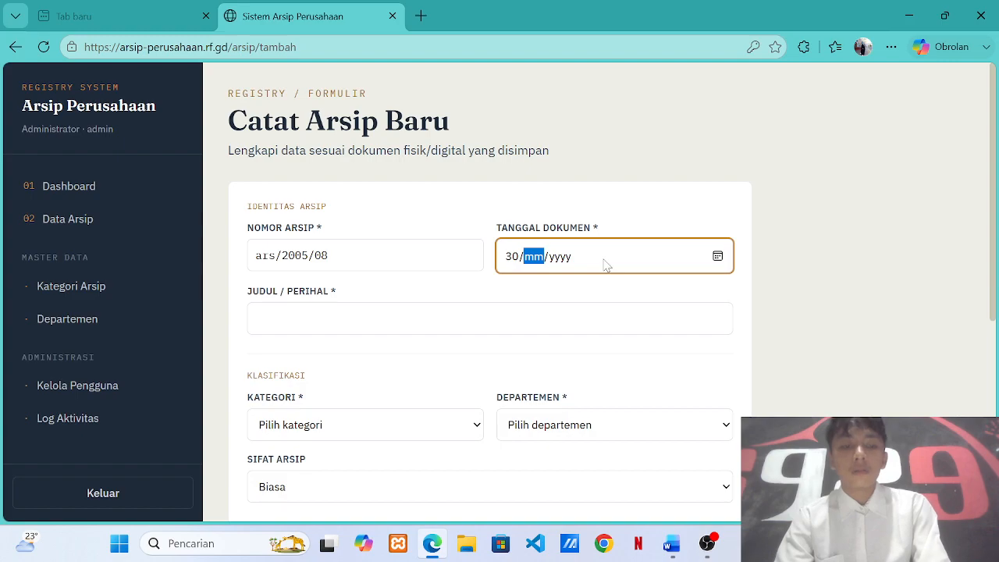
type("00")
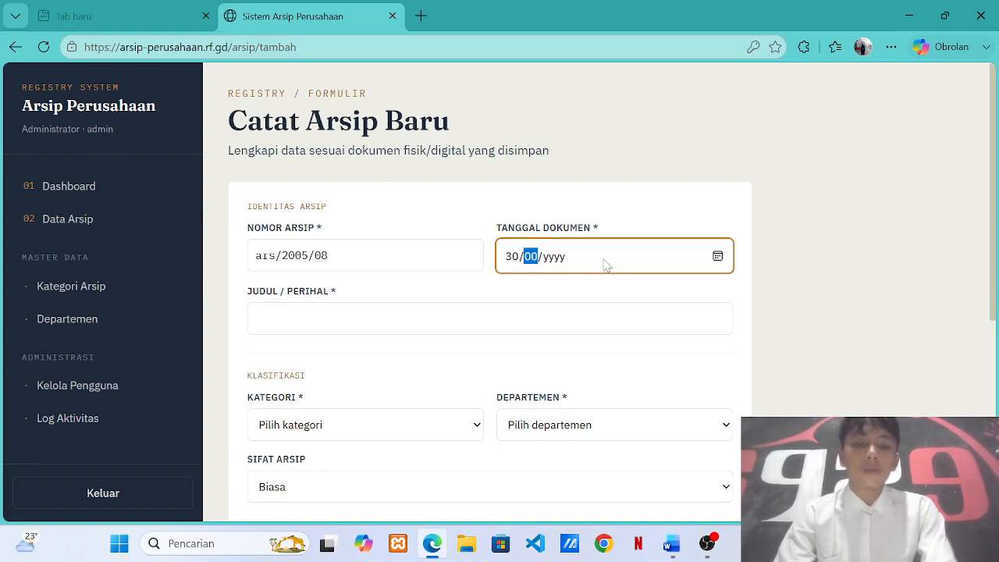
type("6/")
type("2")
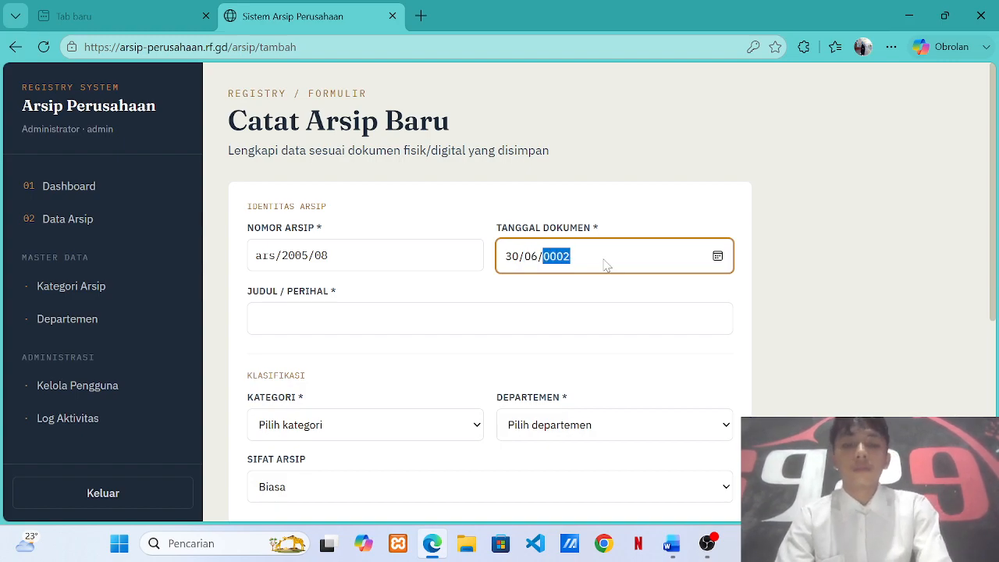
type("028")
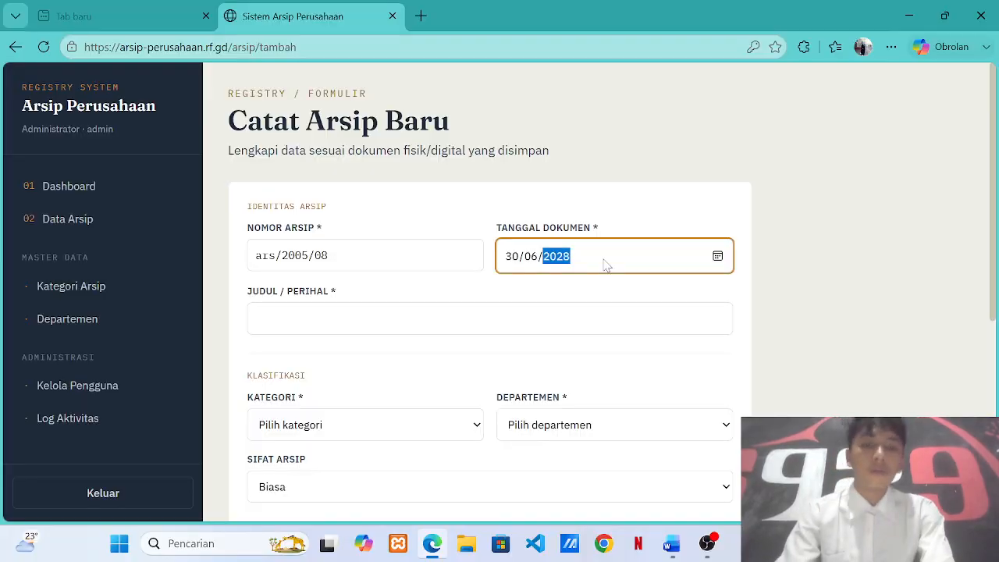
key("BackSpace")
type("6")
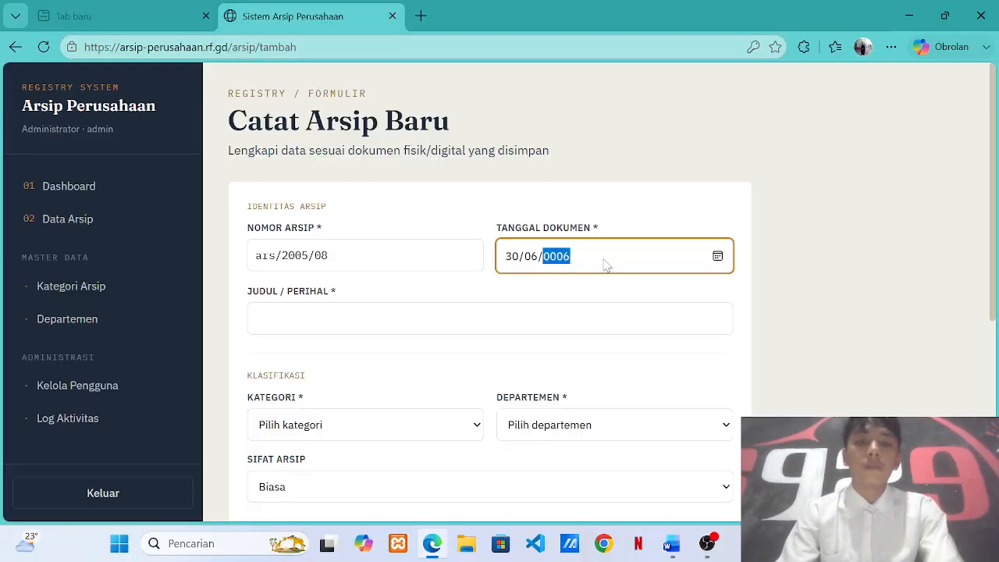
key("BackSpace")
type("202")
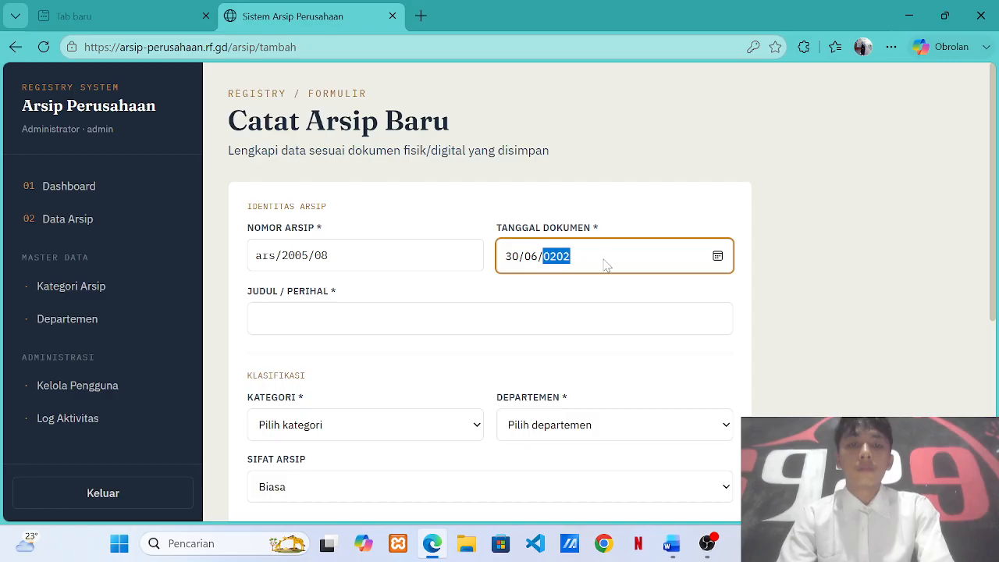
type("6")
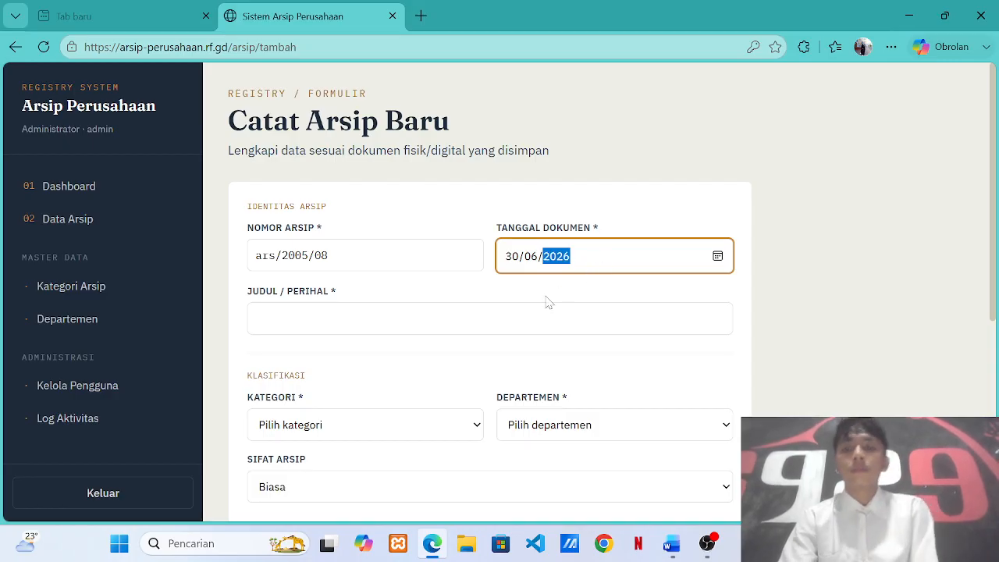
Enter 'implementasi perangkat lunak' as the Judul / Perihal.
key("Tab")
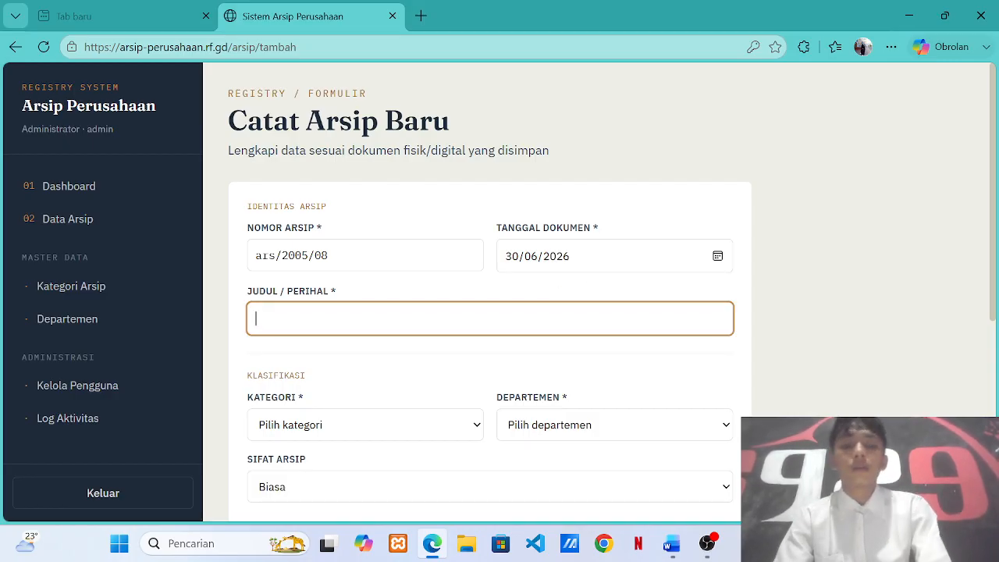
type("imp")
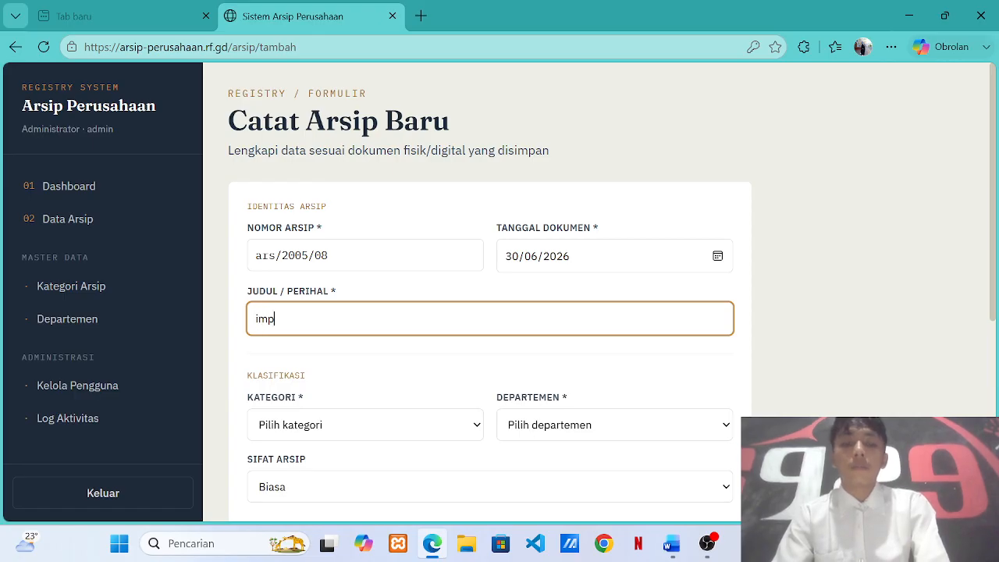
type("lementas")
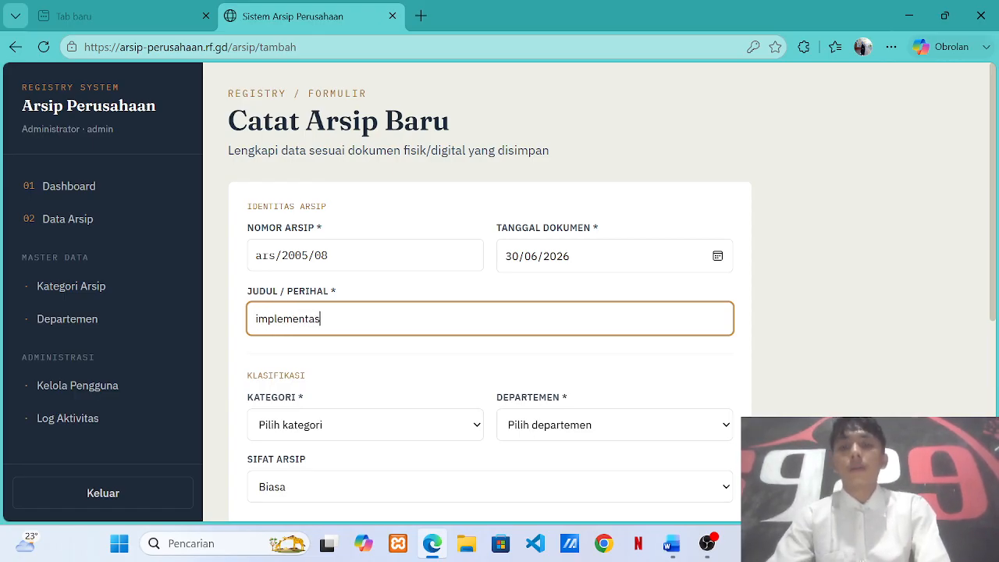
type("i peran")
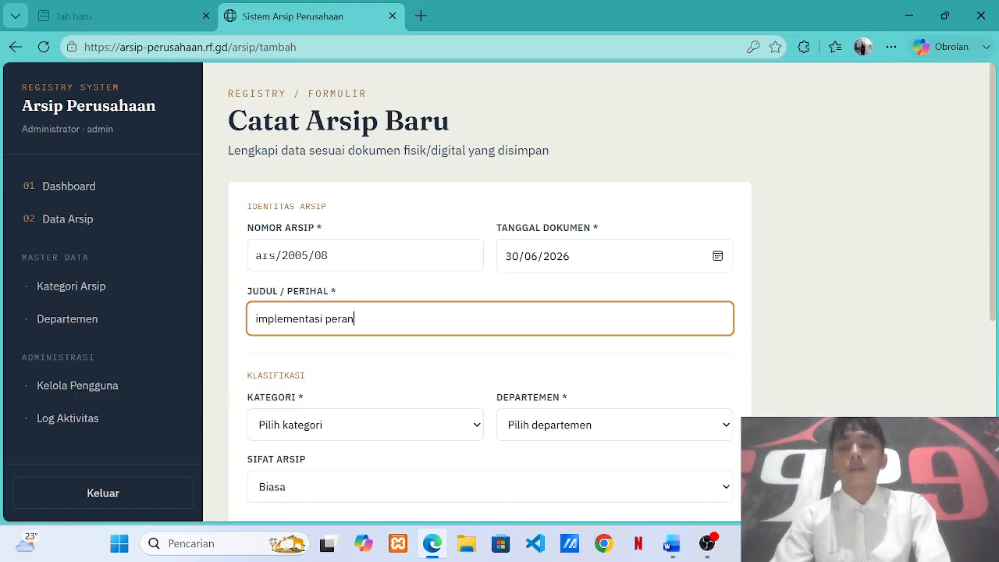
type("gk")
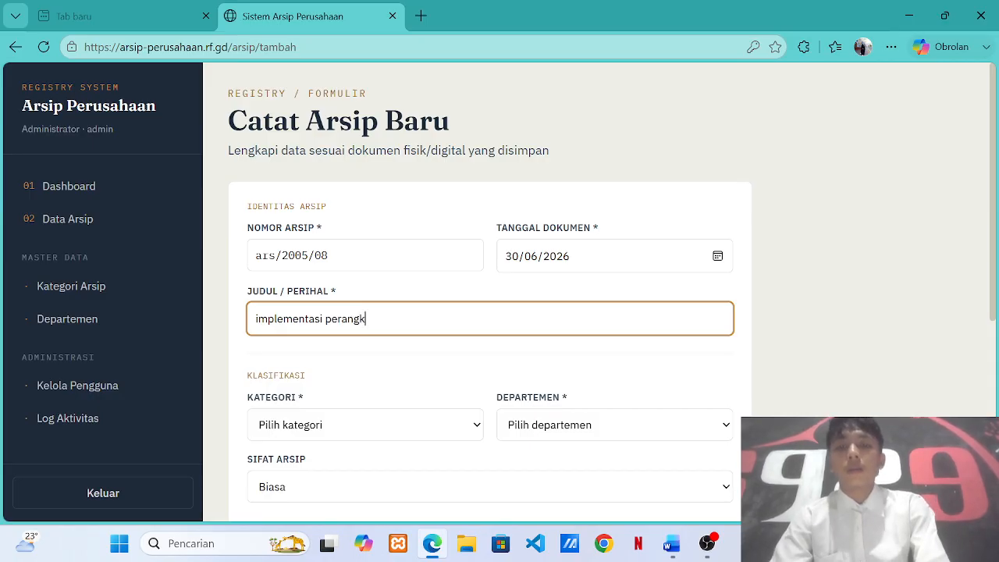
type("at lu")
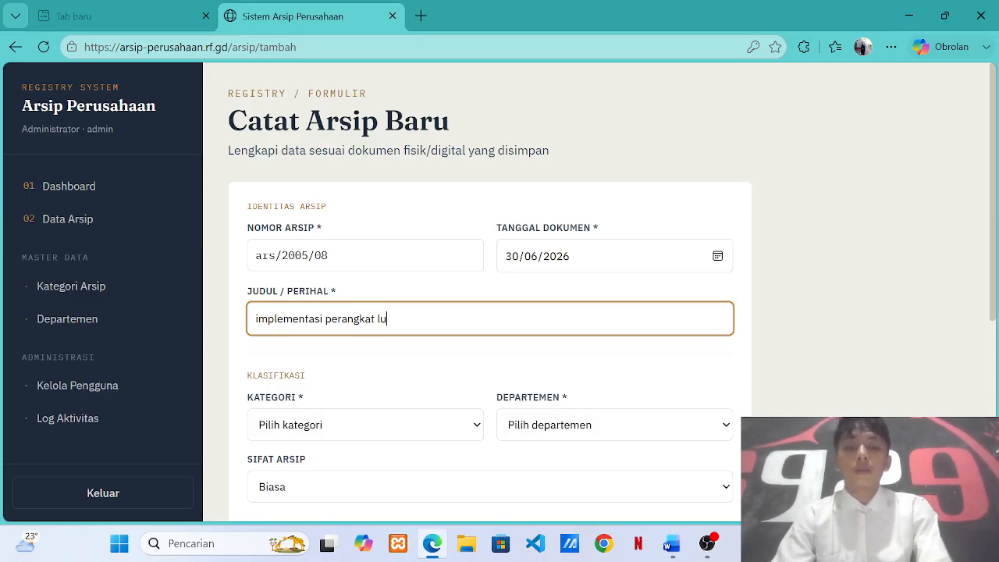
type("nak")
scroll(441, 315, "down", 2)
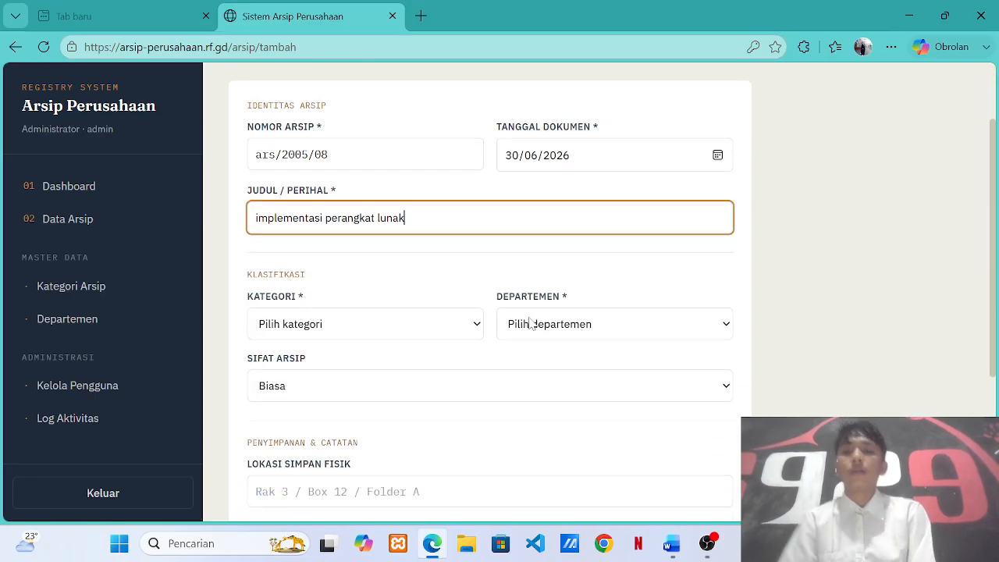
left_click(441, 315)
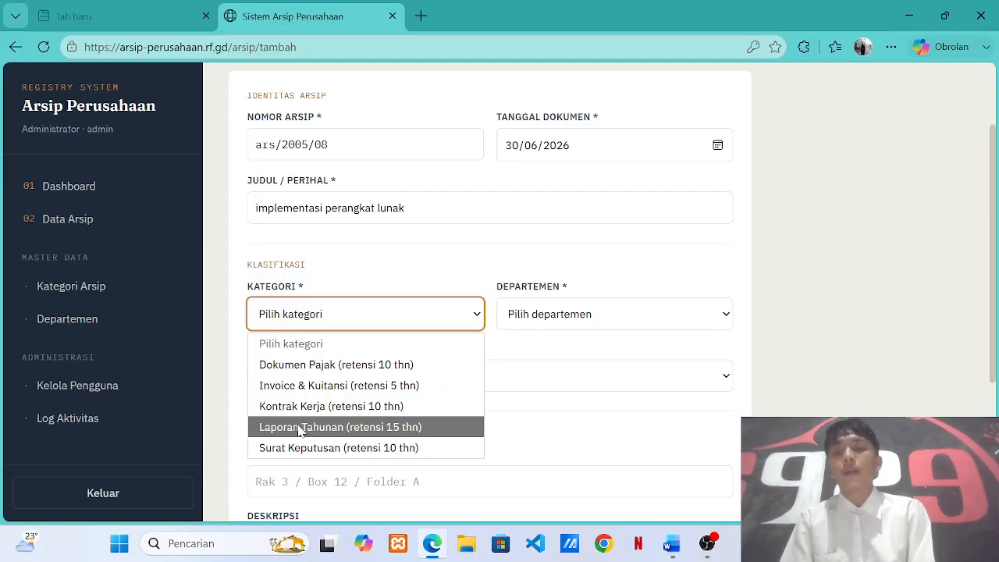
Set category Kontrak Kerja, department Keuangan, and archive nature Biasa.
left_click(344, 407)
left_click(636, 314)
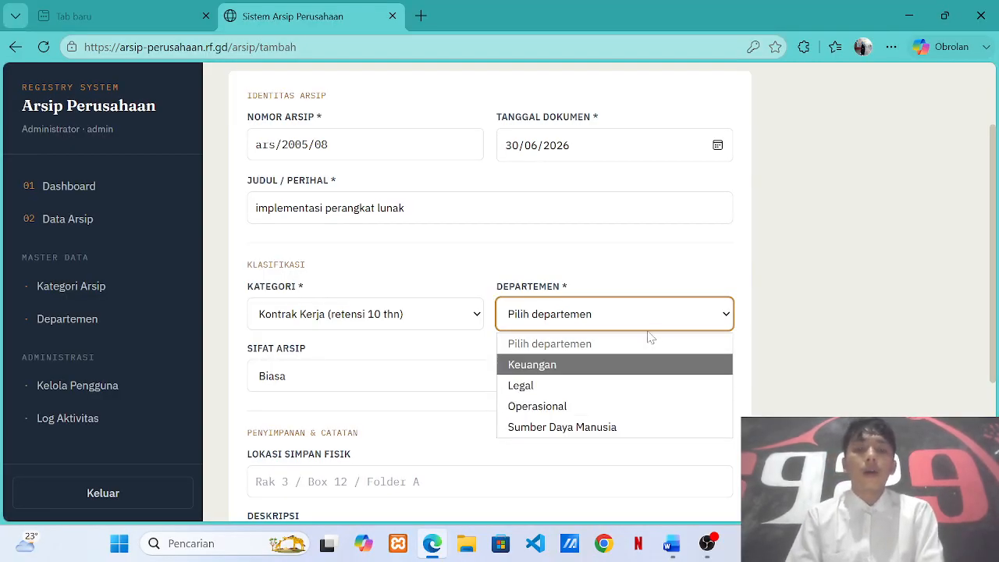
left_click(587, 366)
scroll(587, 371, "down", 1)
left_click(562, 339)
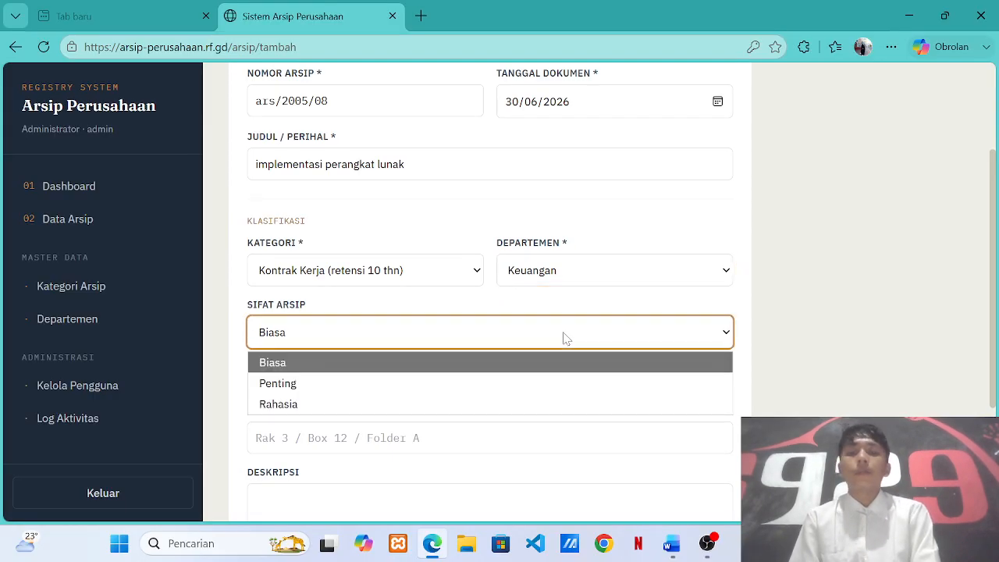
left_click(351, 363)
scroll(560, 387, "down", 2)
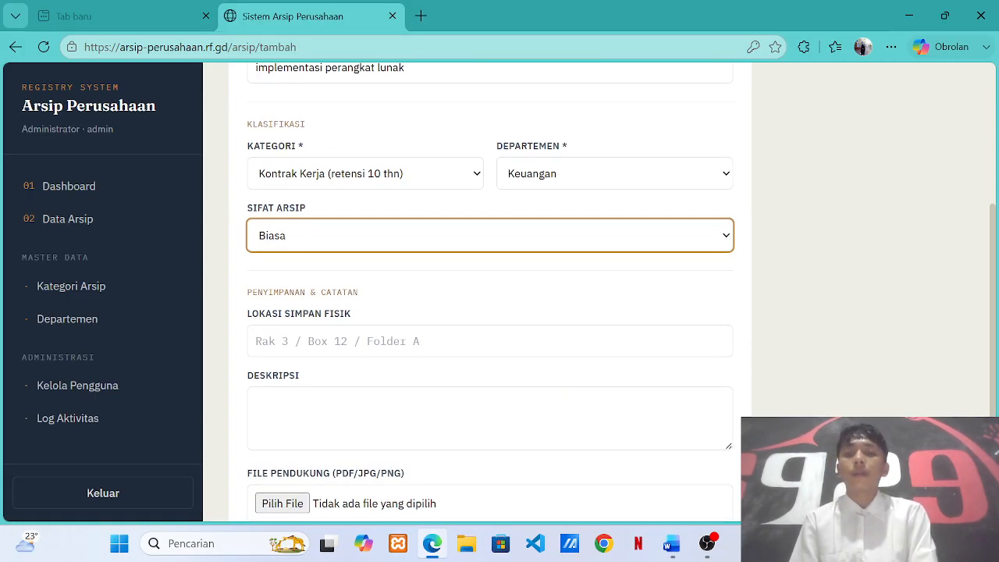
left_click(406, 341)
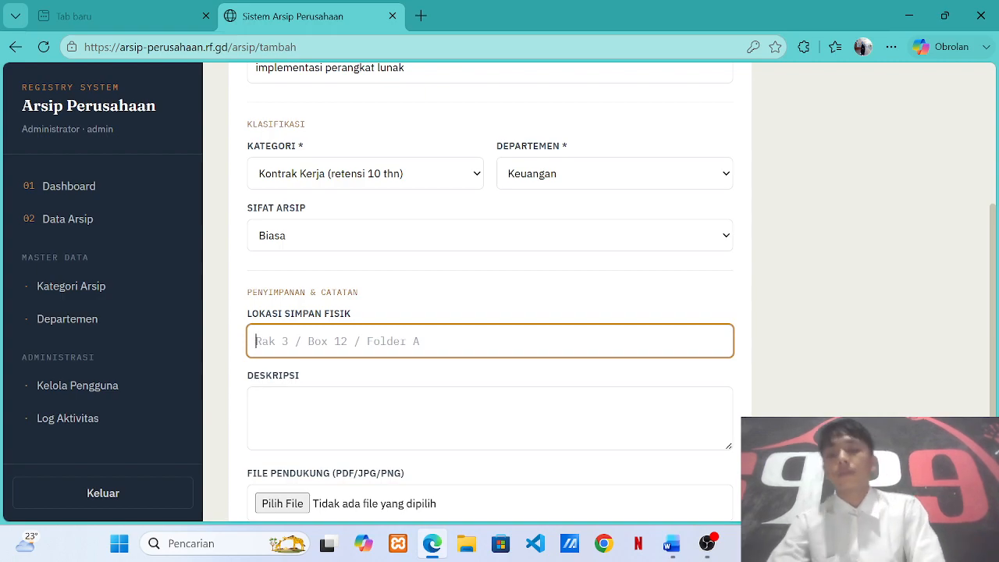
Enter 'rak 3 box 09 folder 23' as the Lokasi Simpan Fisik.
type("rak 3 box 09 fold")
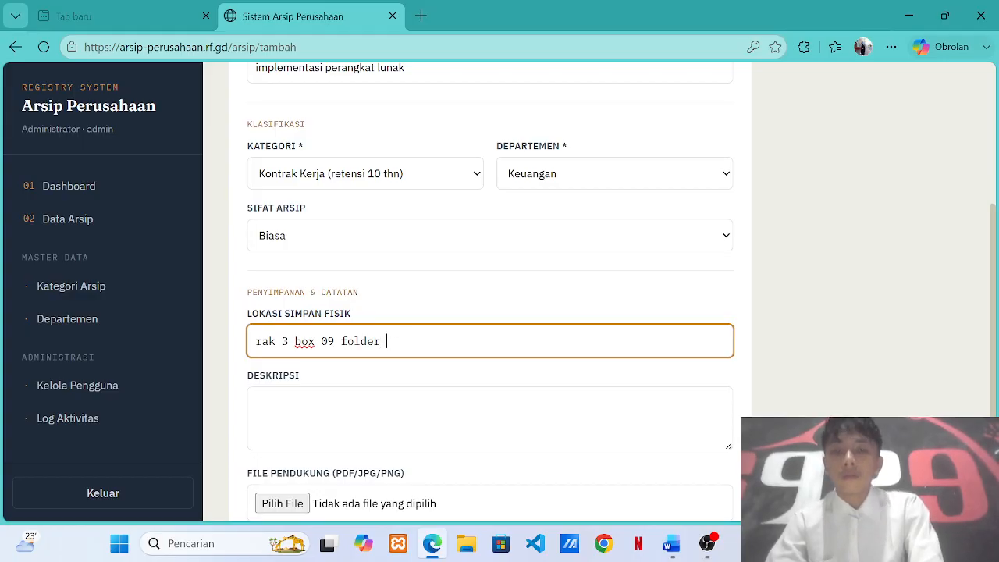
type("23")
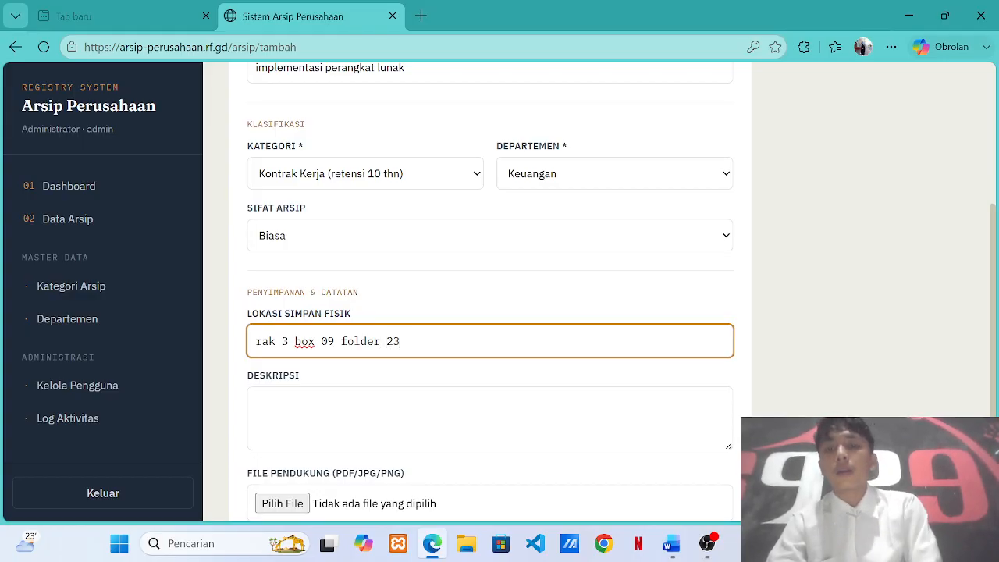
Put a '.' placeholder in the Deskripsi field.
key("Tab")
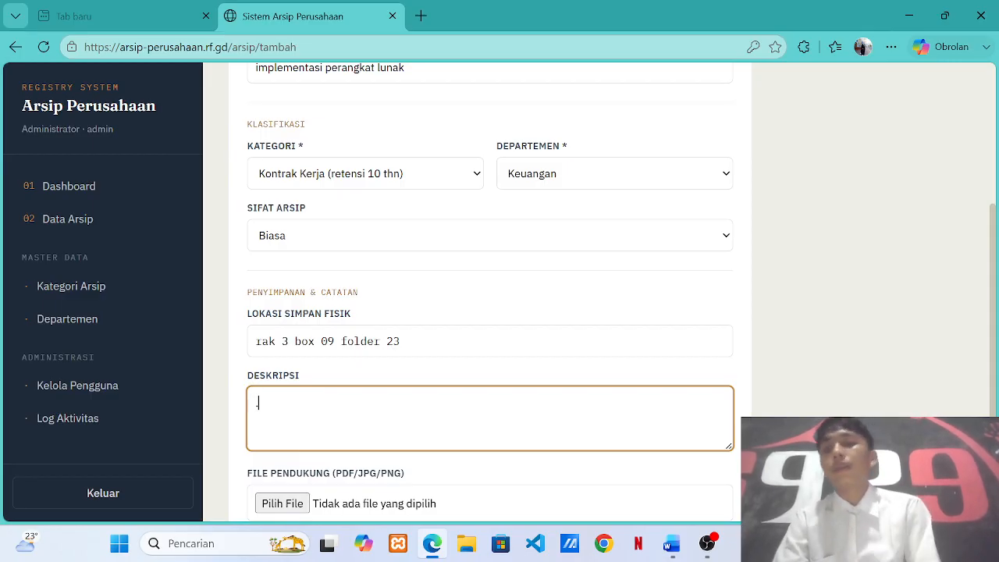
type(".")
scroll(301, 398, "down", 2)
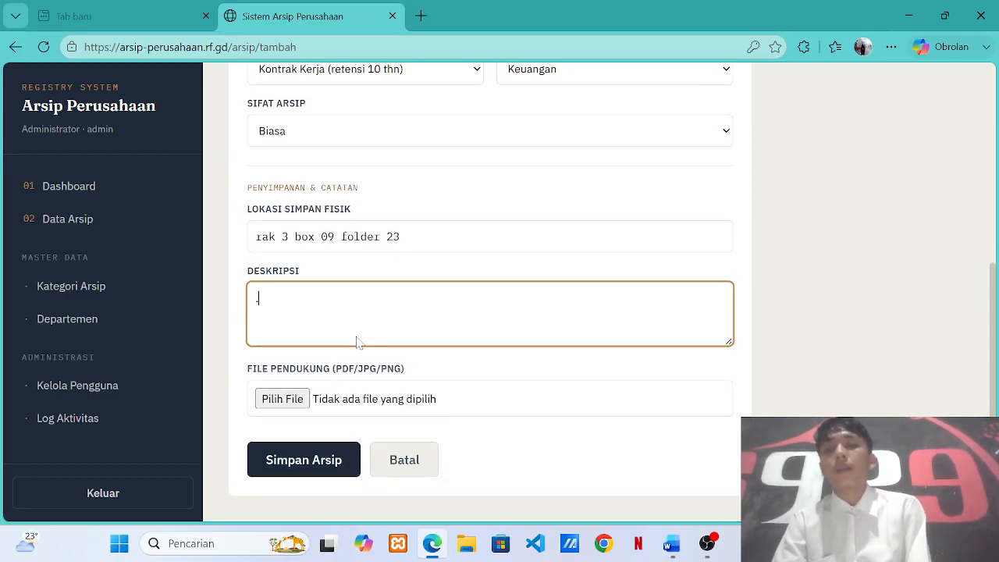
Attach Laporan_SistemArsipPerusahaan_Final.pdf as the supporting file and save the archive.
left_click(279, 399)
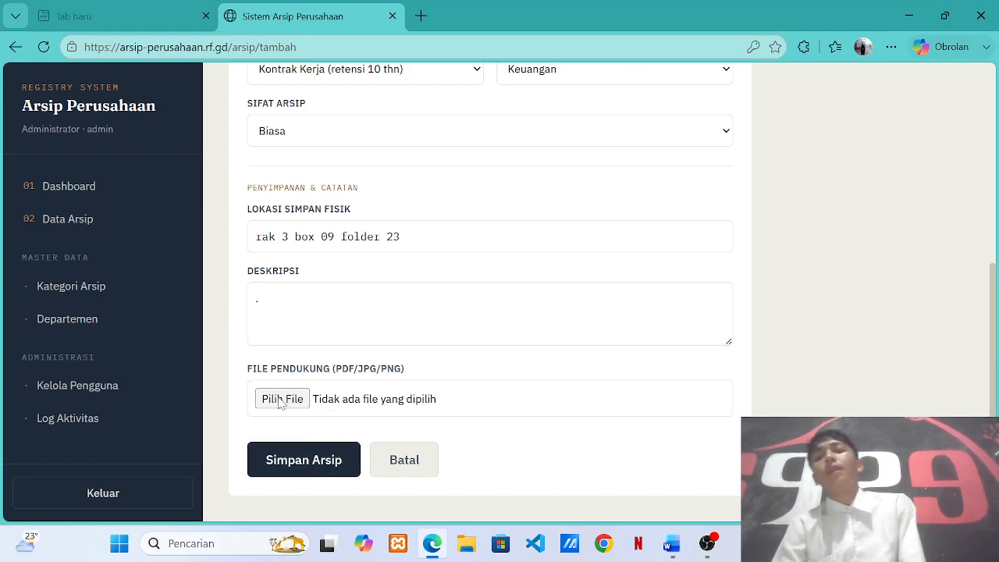
left_click(86, 232)
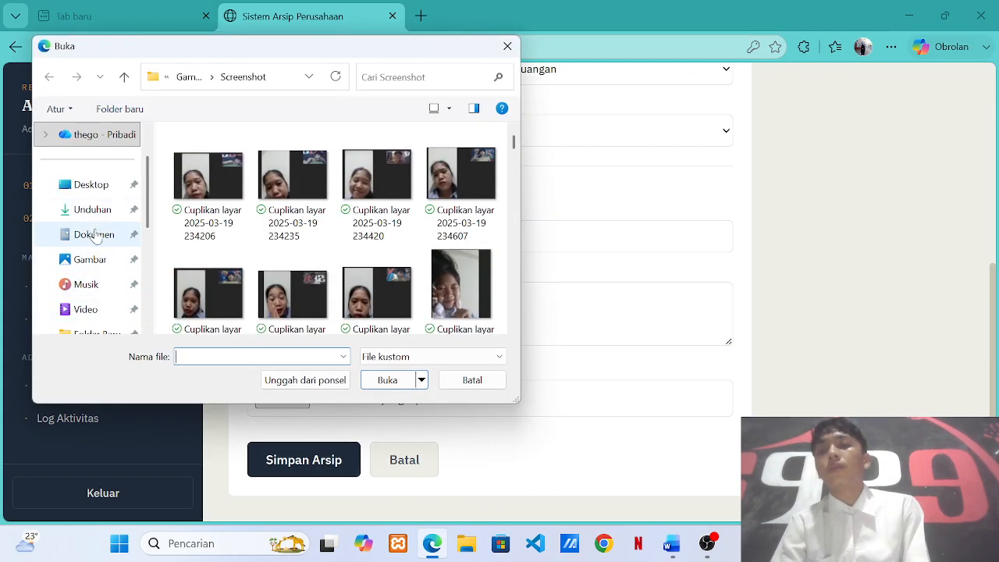
scroll(304, 281, "down", 1)
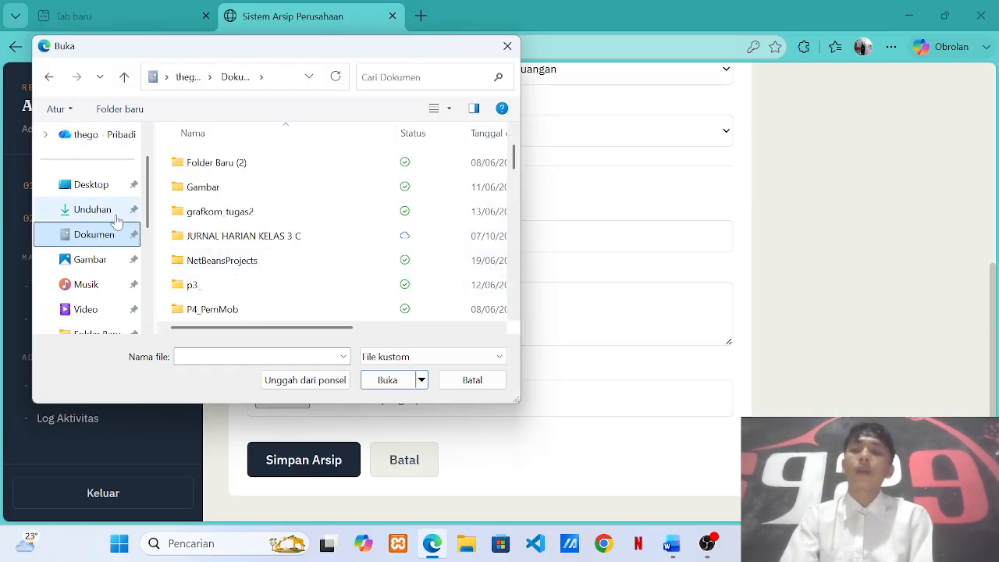
scroll(101, 215, "up", 1)
left_click(89, 143)
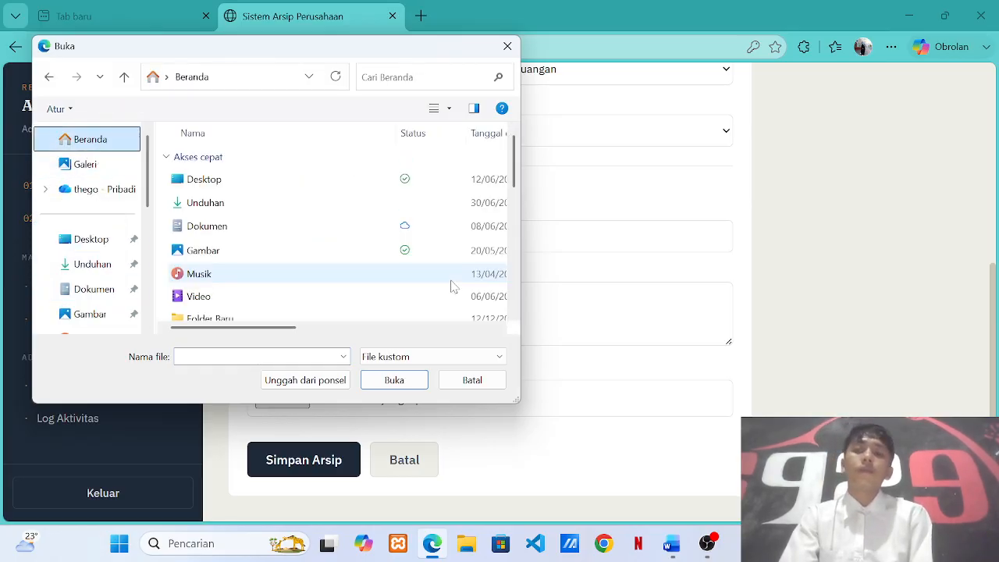
scroll(314, 272, "down", 5)
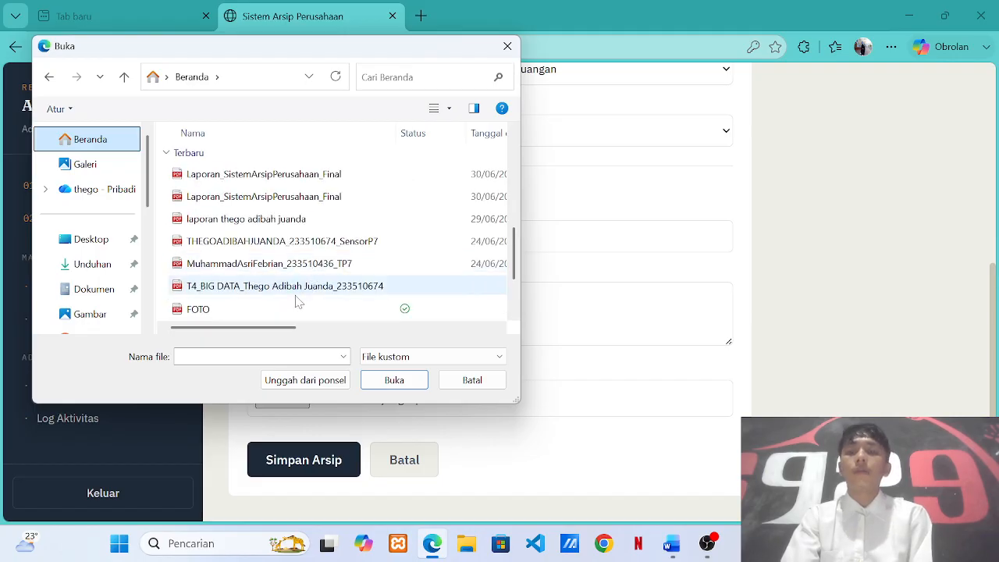
left_click(265, 174)
left_click(391, 380)
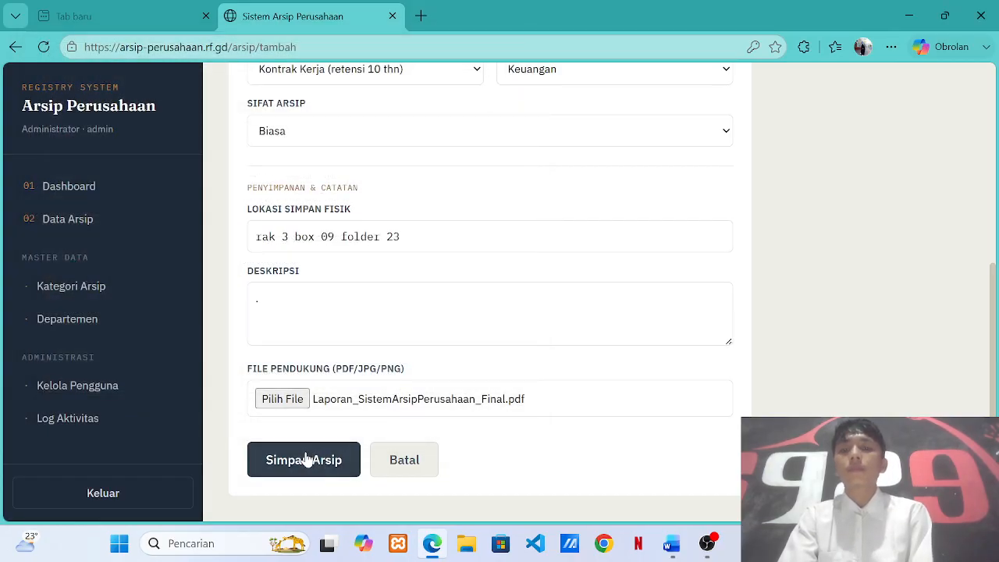
left_click(306, 458)
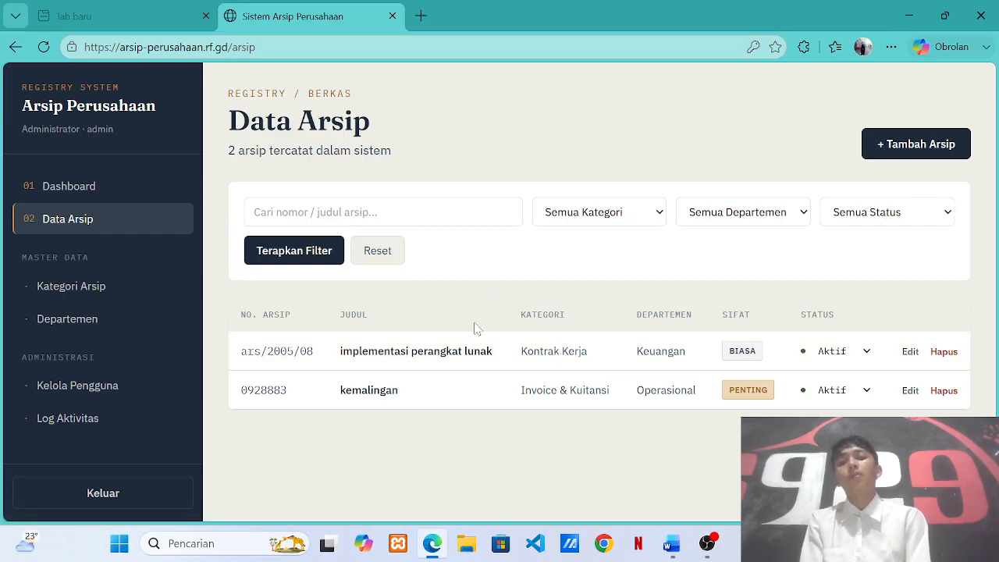
Keep the first archive's status Aktif, then request deletion of 'implementasi perangkat lunak'.
left_click(864, 357)
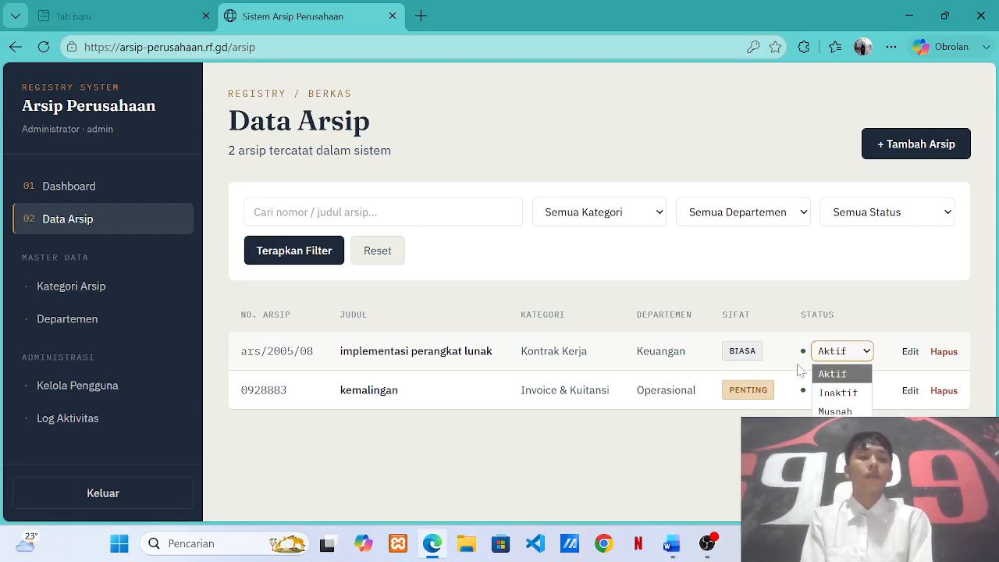
left_click(832, 374)
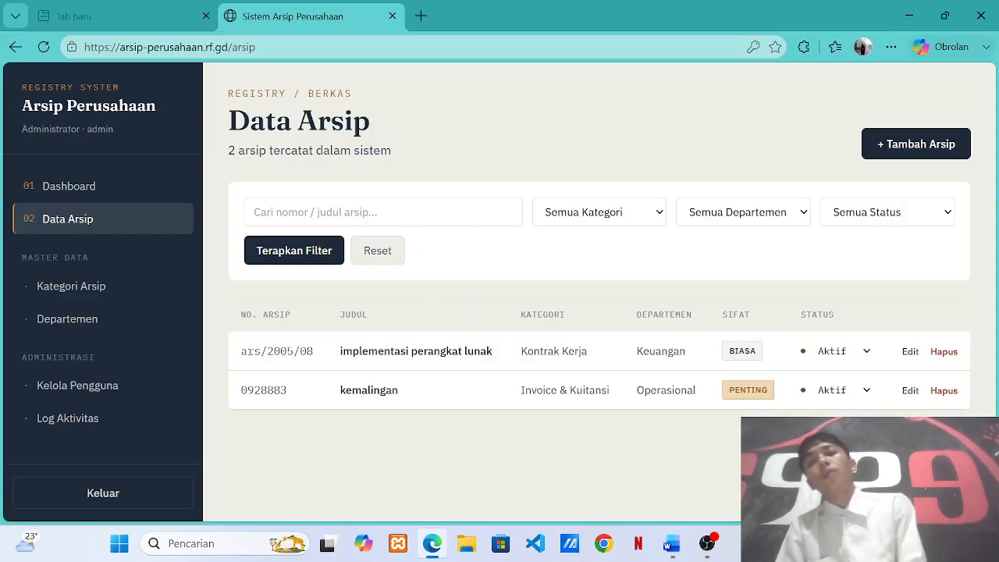
left_click(946, 353)
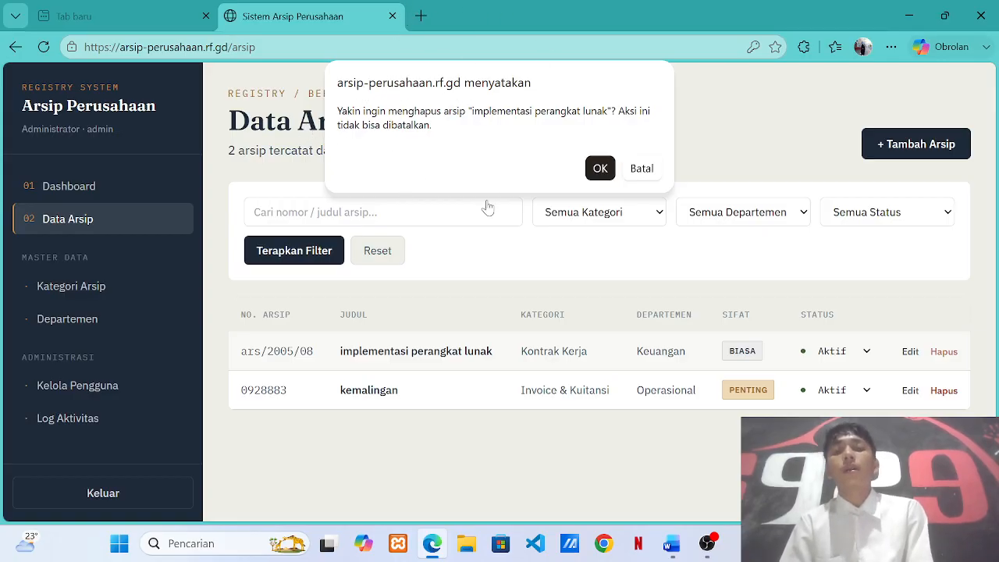
Confirm deleting the 'implementasi perangkat lunak' archive, leaving only 'kemalangan' in Data Arsip.
left_click(600, 170)
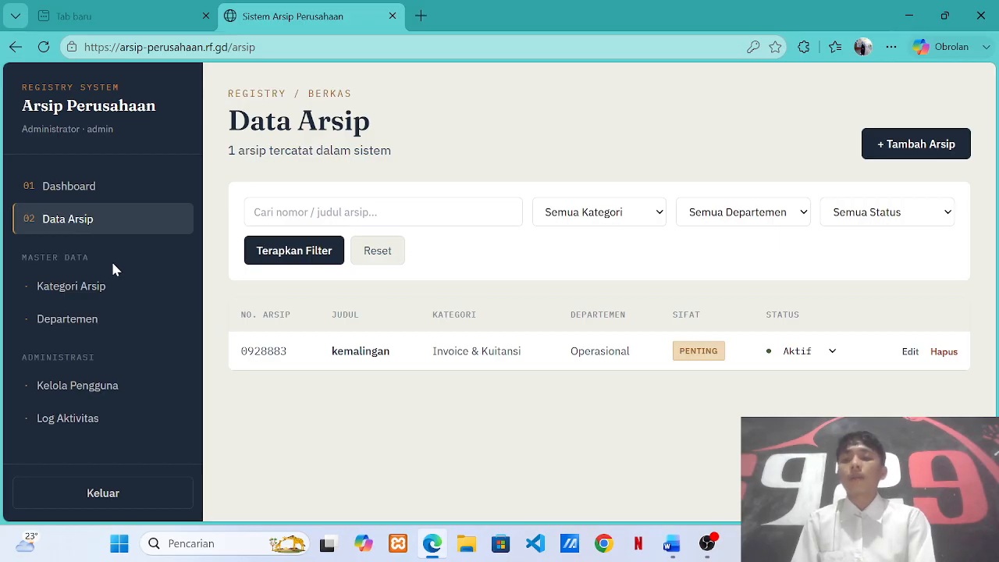
Go to the Kategori Arsip page listing the five categories with retention periods.
left_click(97, 288)
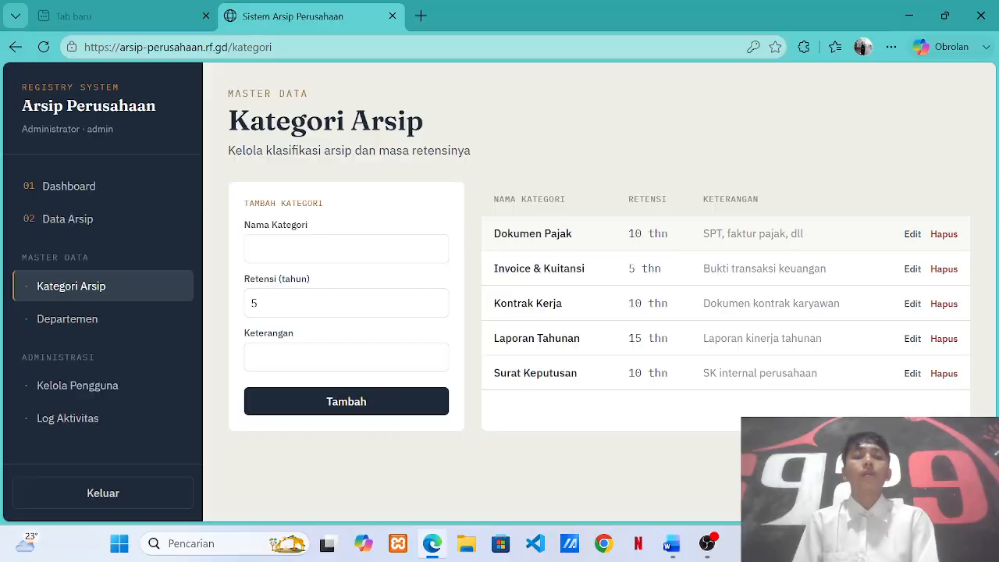
Add category 'pemilihan kp' with 3-year retention and description 'kerja lapangan'.
left_click(374, 248)
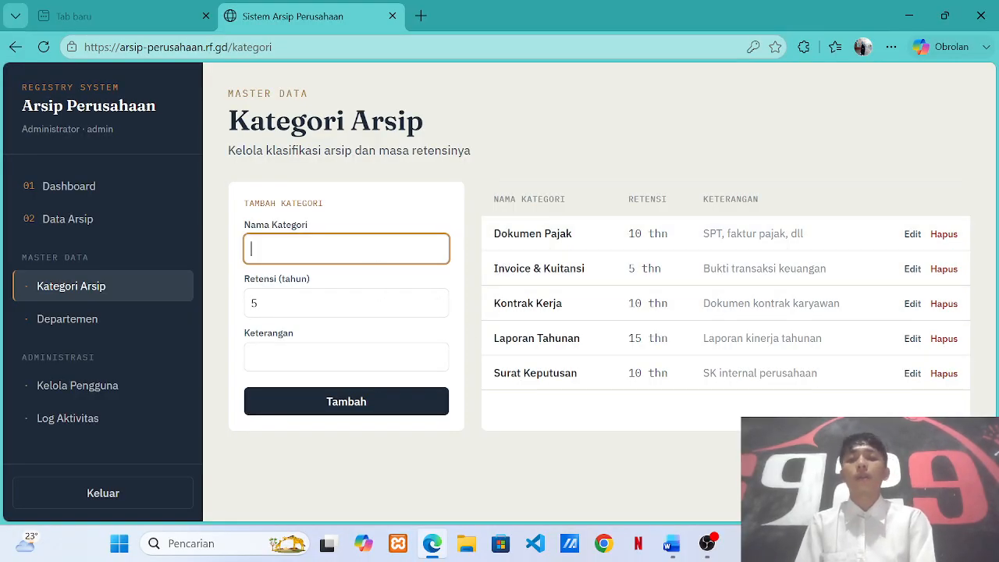
scroll(599, 254, "down", 1)
scroll(599, 254, "up", 1)
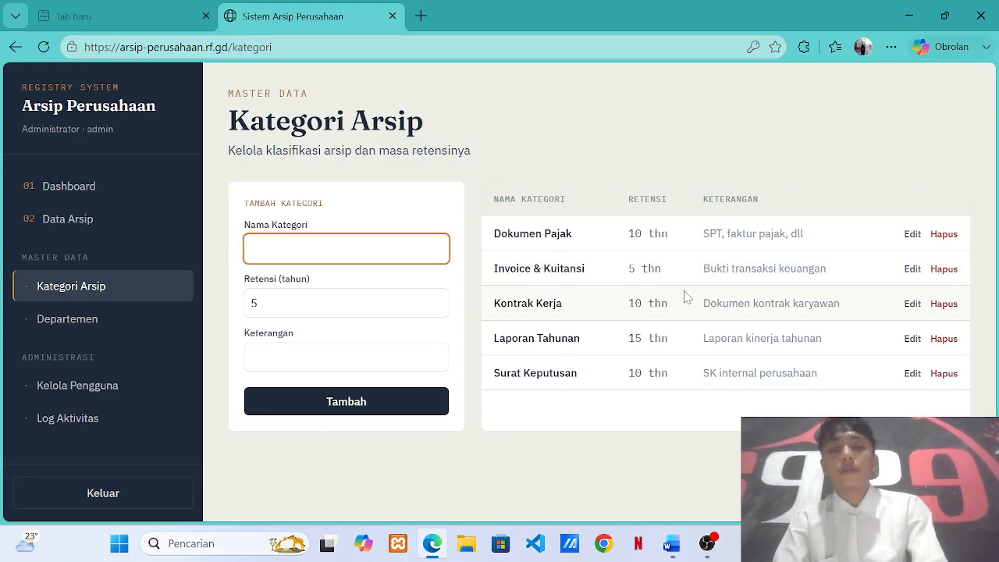
type("p")
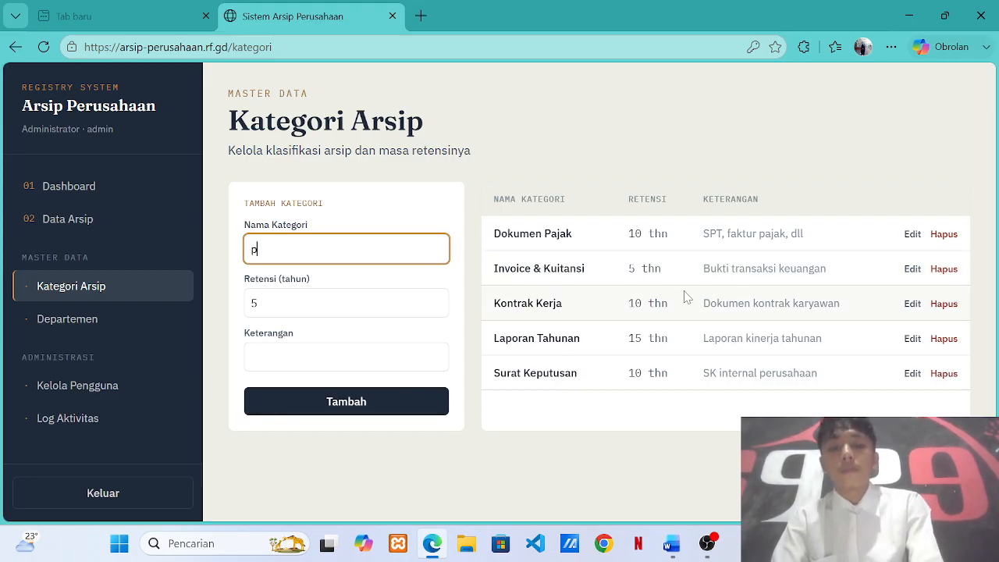
type("emili")
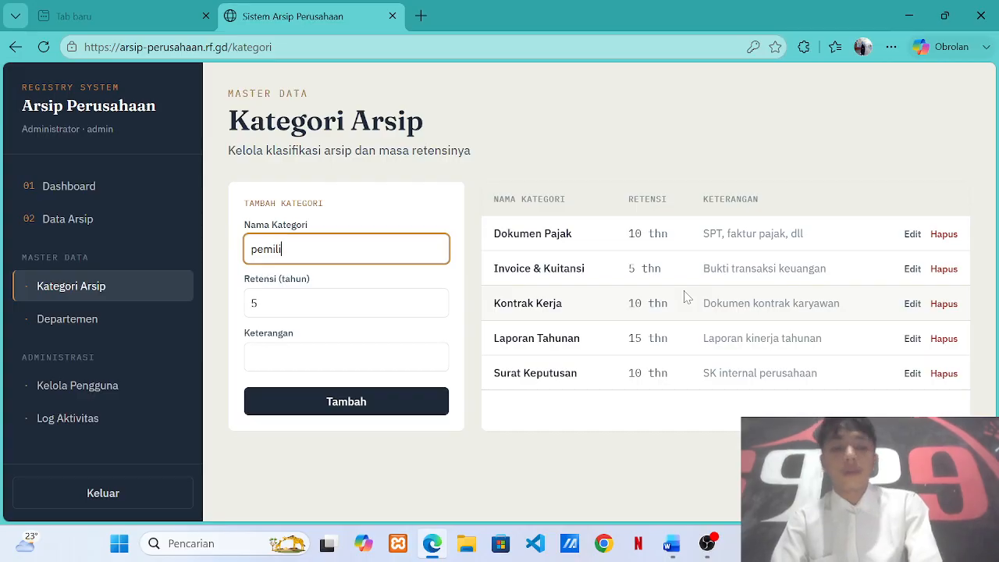
type("han kp")
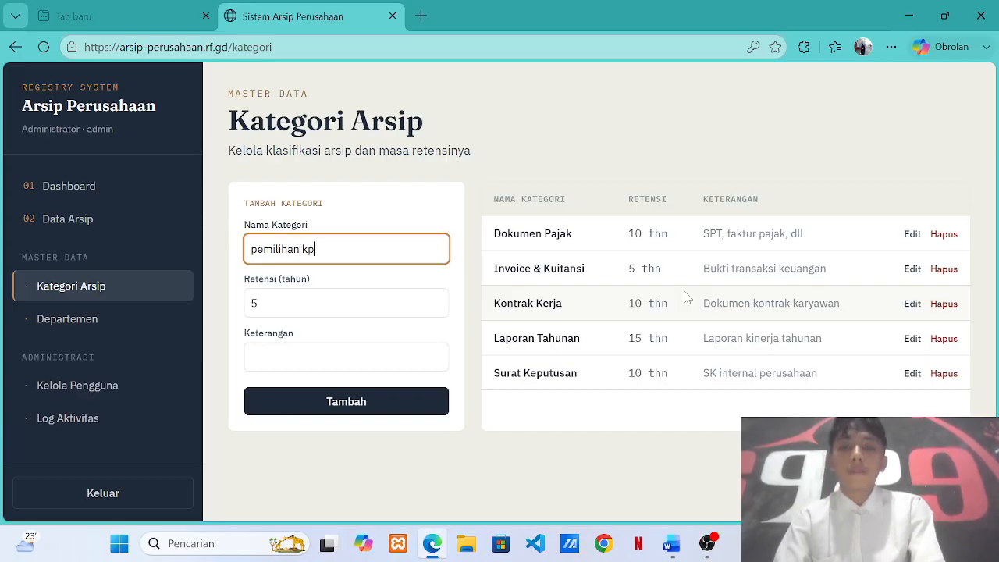
left_click(344, 297)
key("BackSpace")
type("3")
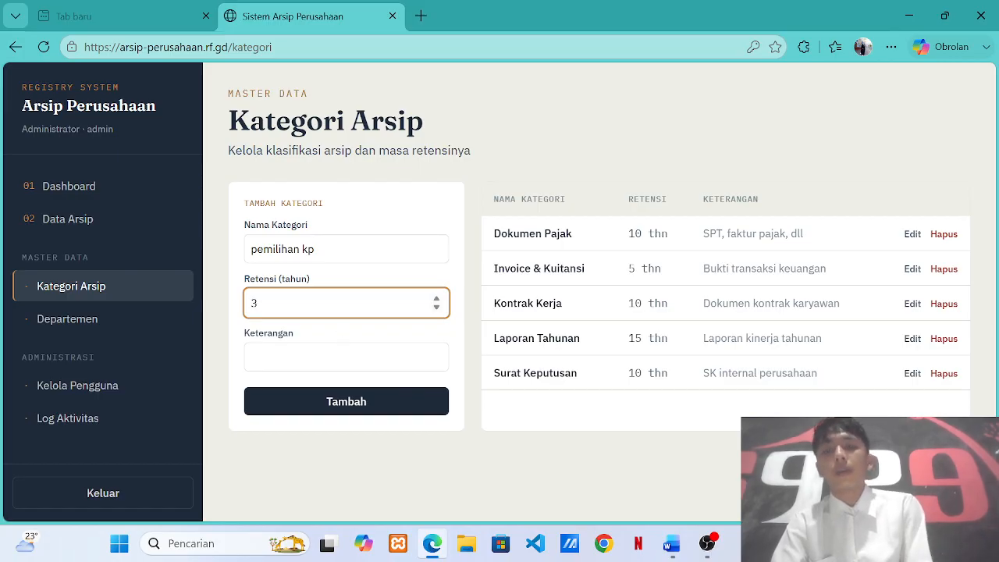
key("Tab")
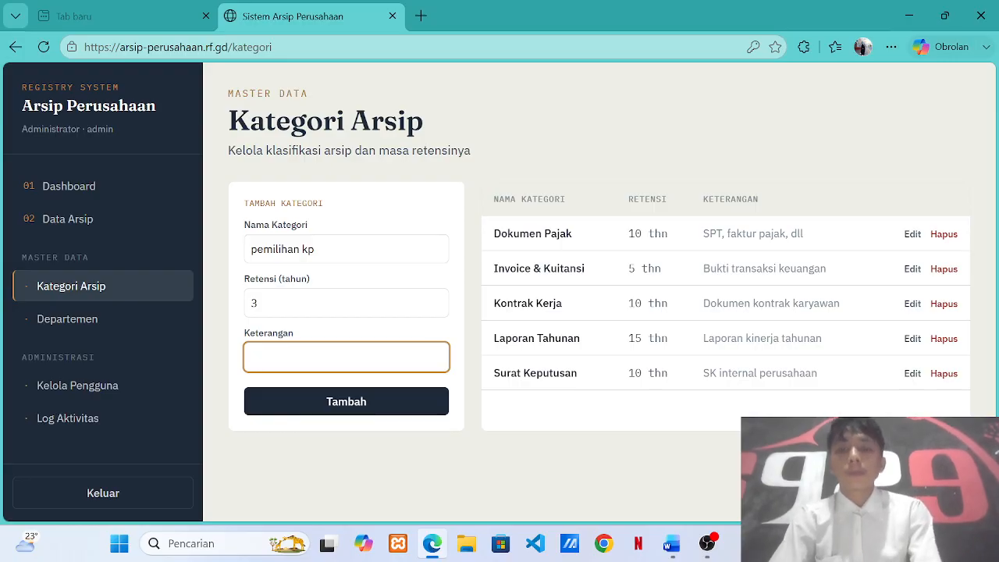
type("ker")
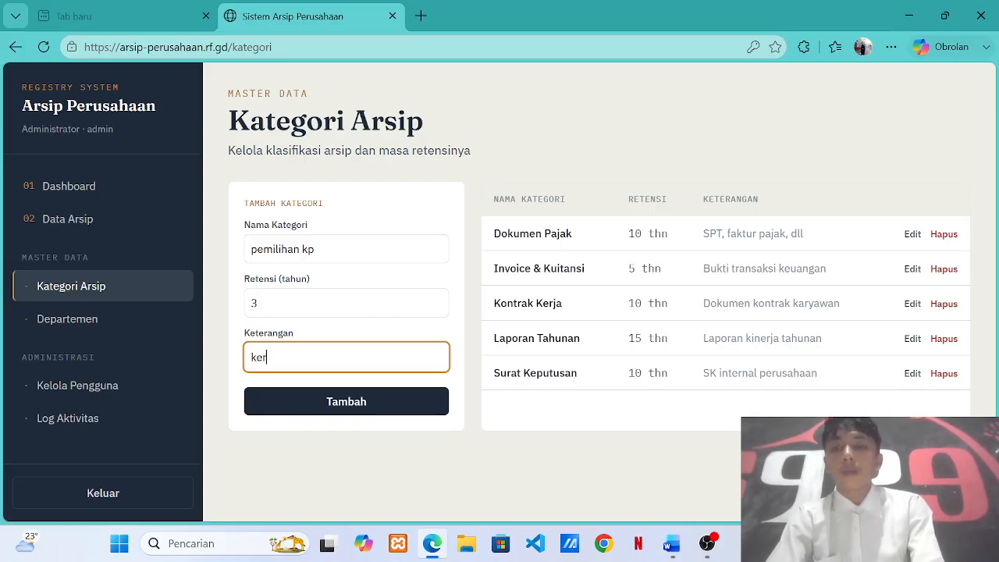
type("ja laporna")
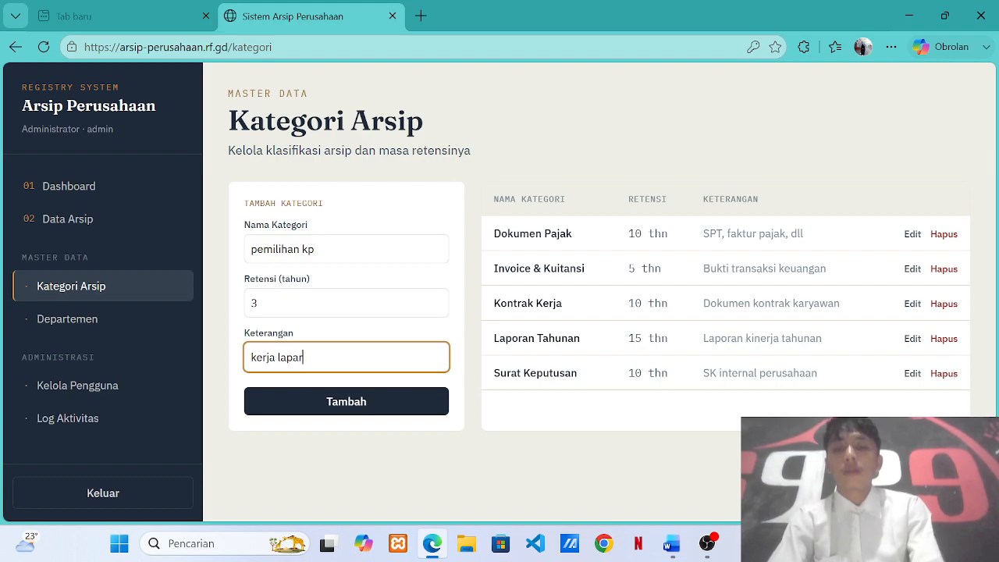
key("BackSpace")
type("gan")
left_click(348, 402)
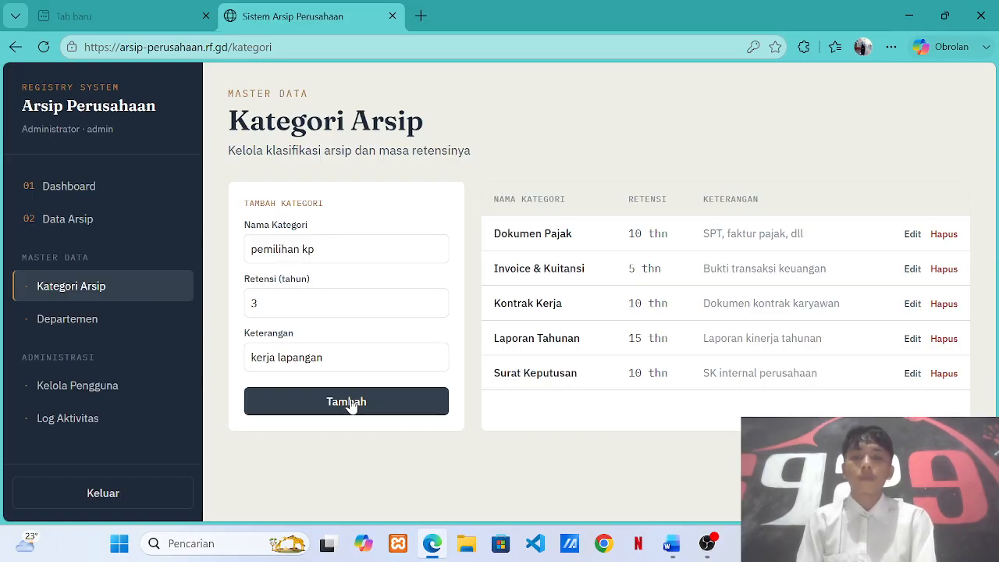
Dismiss the empty-name warning and delete the duplicate 'pemilihan kp' category row.
left_click(357, 411)
left_click(610, 476)
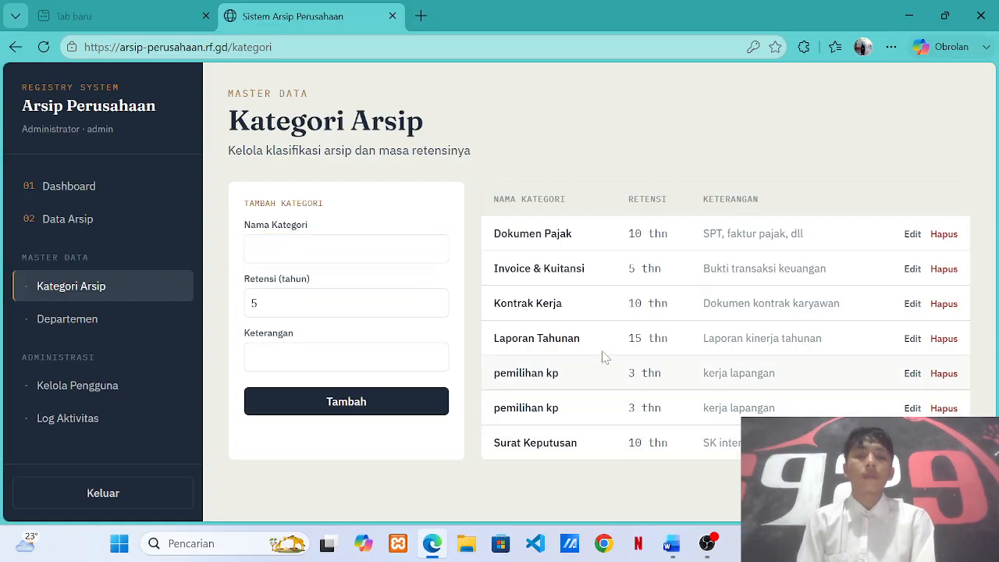
left_click(944, 408)
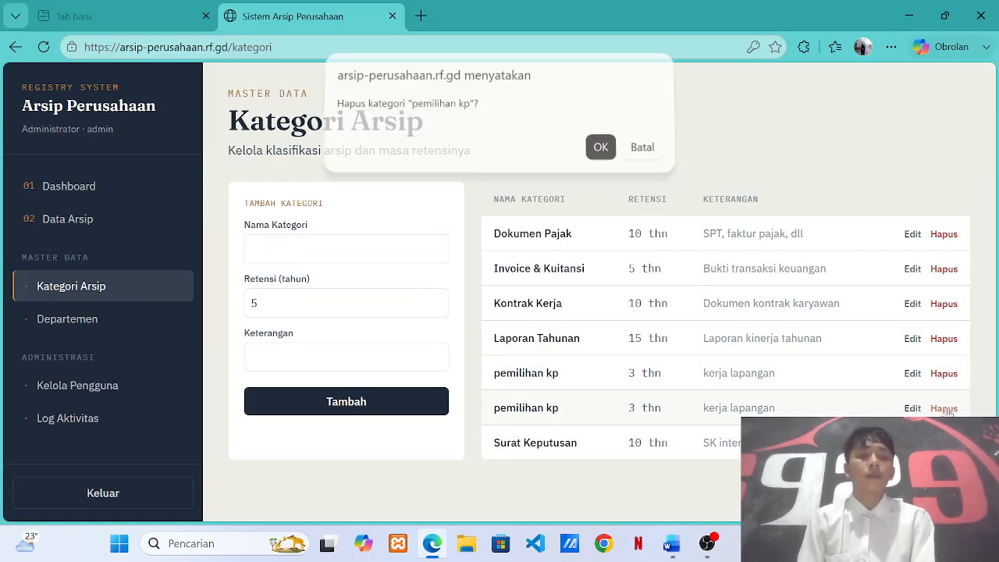
left_click(600, 155)
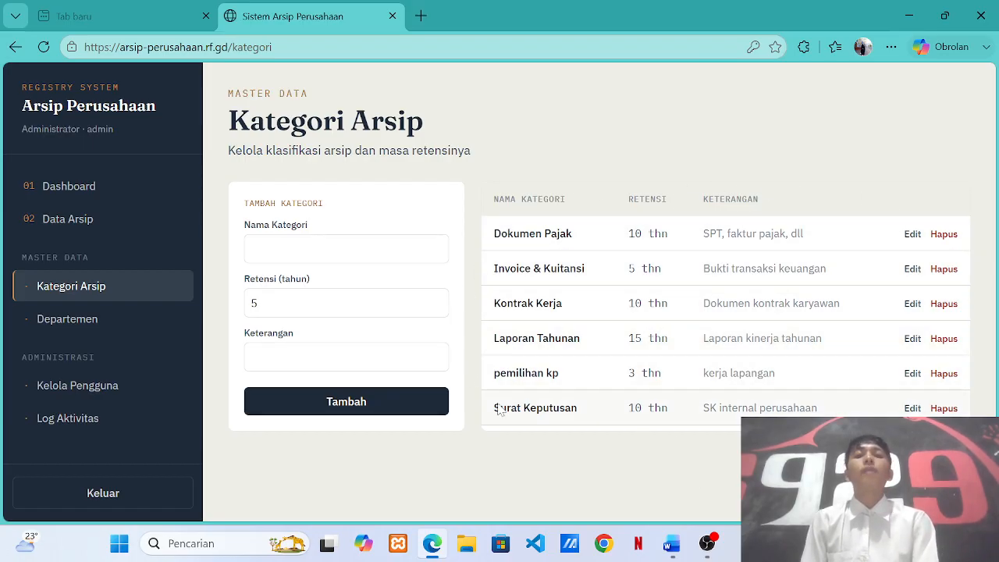
Verify 'pemilihan kp' appears in the new-archive Kategori dropdown, then go to Departemen.
left_click(43, 224)
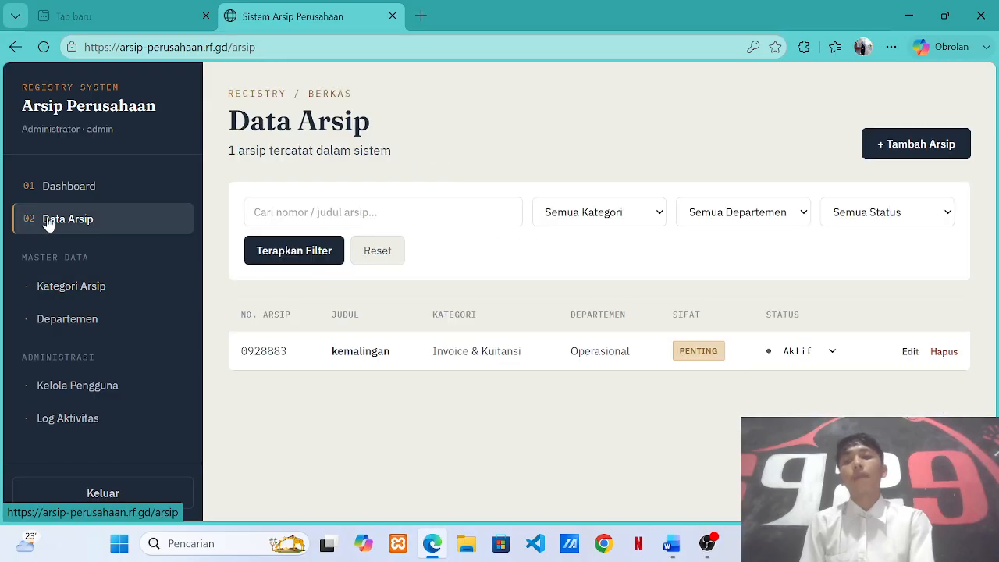
left_click(83, 196)
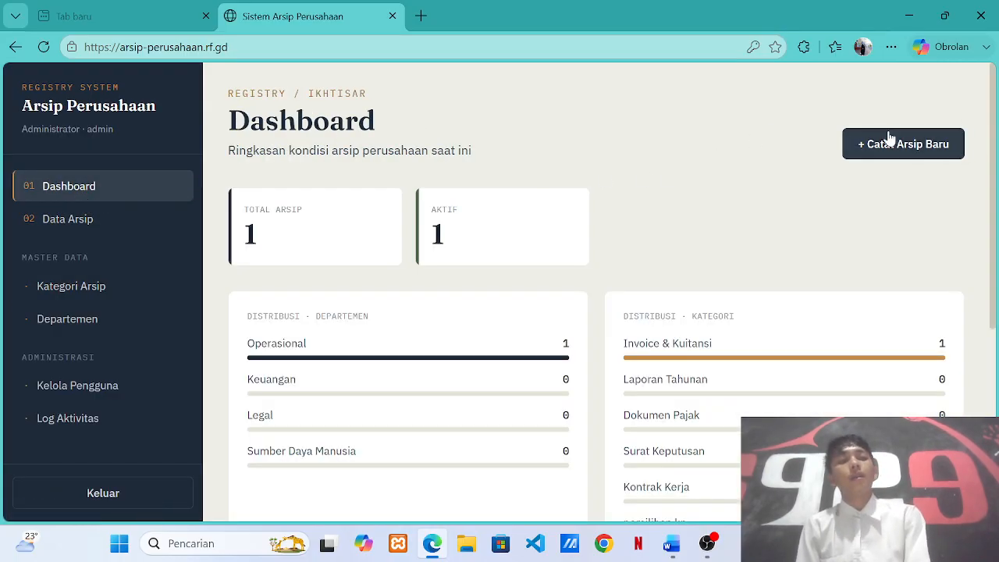
left_click(890, 140)
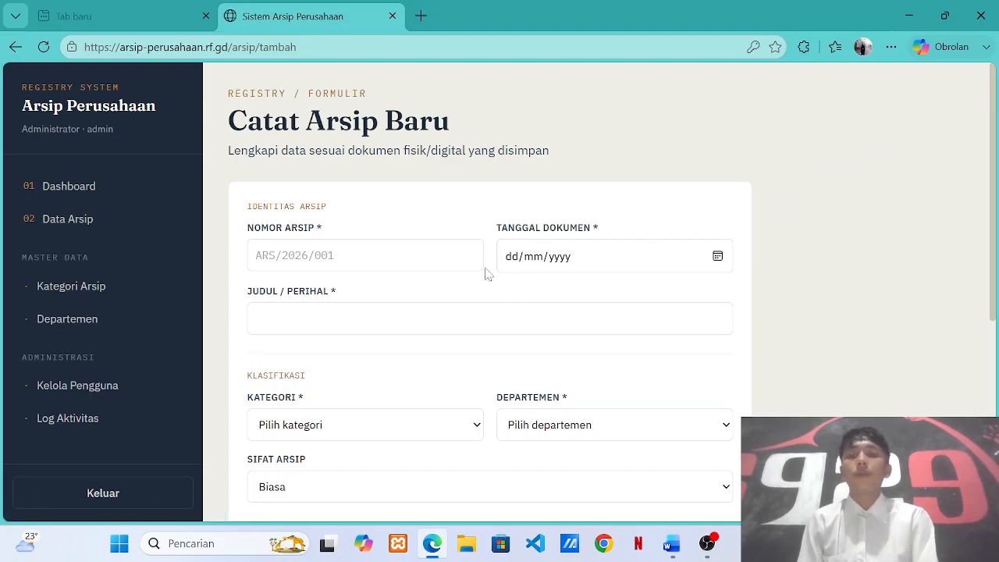
left_click(384, 425)
scroll(383, 425, "down", 1)
left_click(384, 401)
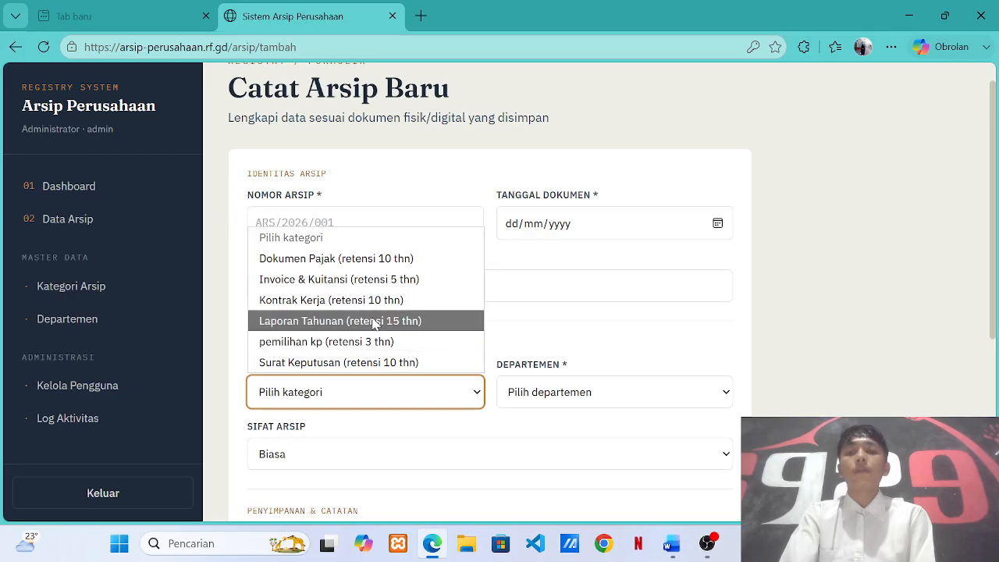
left_click(911, 293)
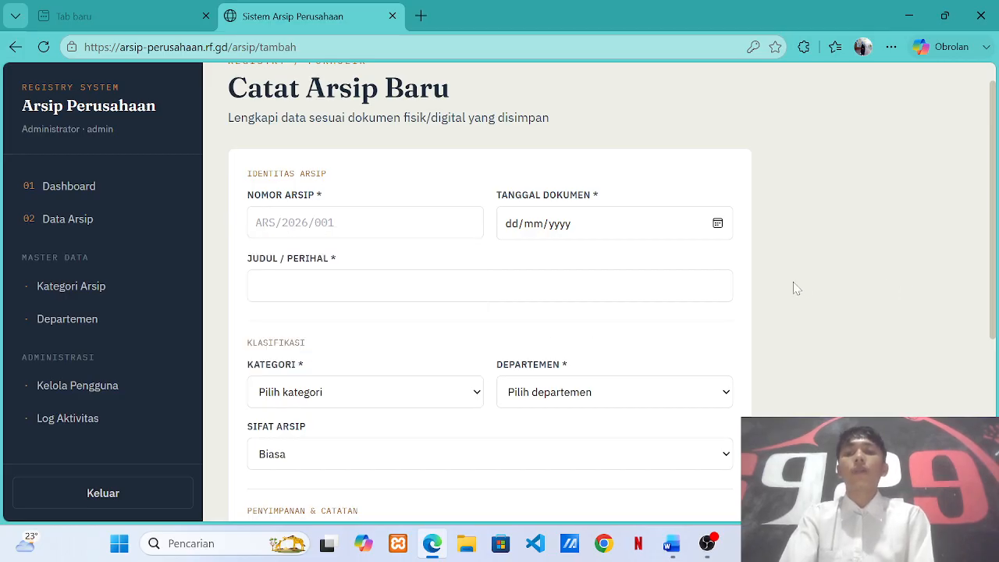
left_click(81, 317)
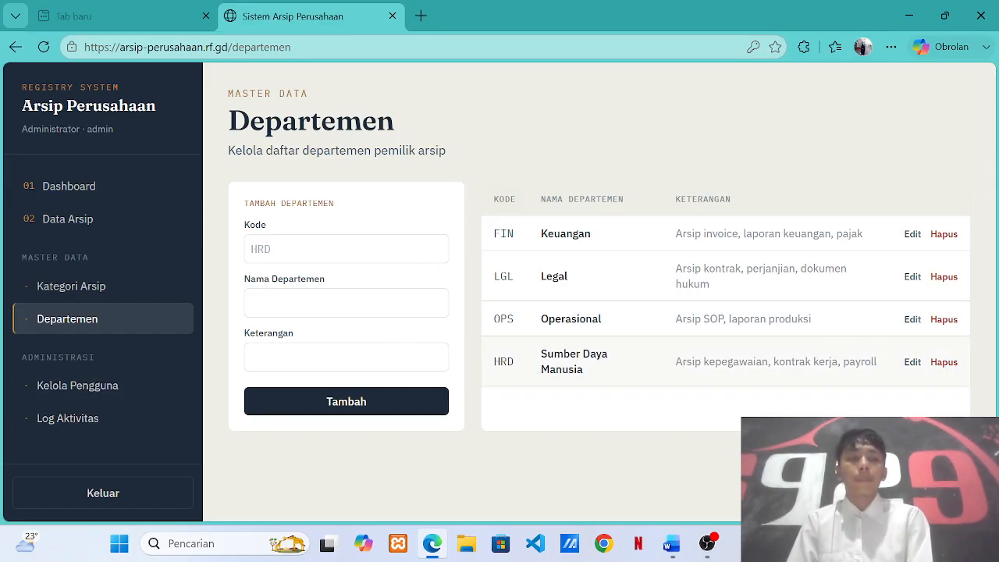
Rename department FIN from Keuangan to 'Keuangan dan pemasukan' and update it.
left_click(910, 237)
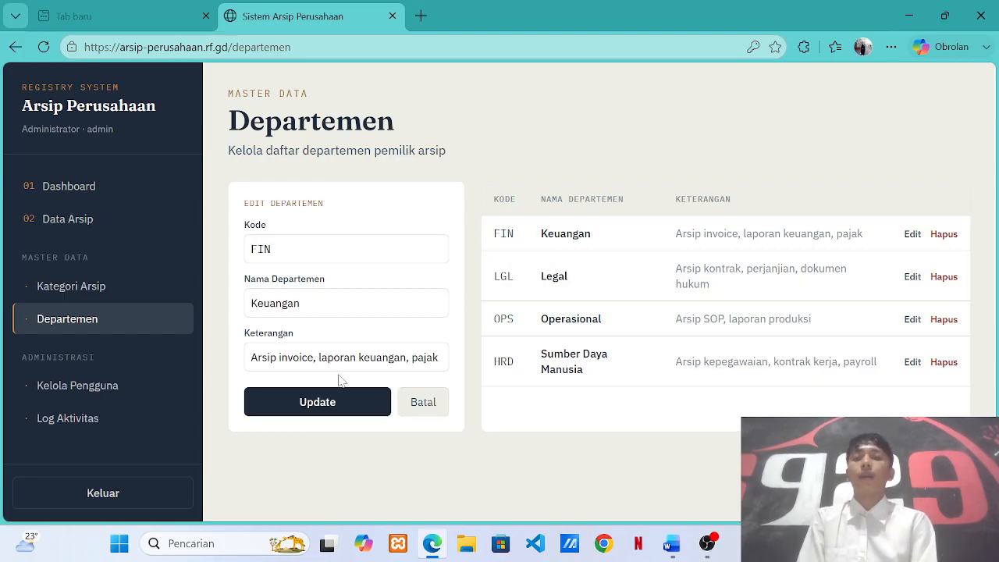
left_click(440, 357)
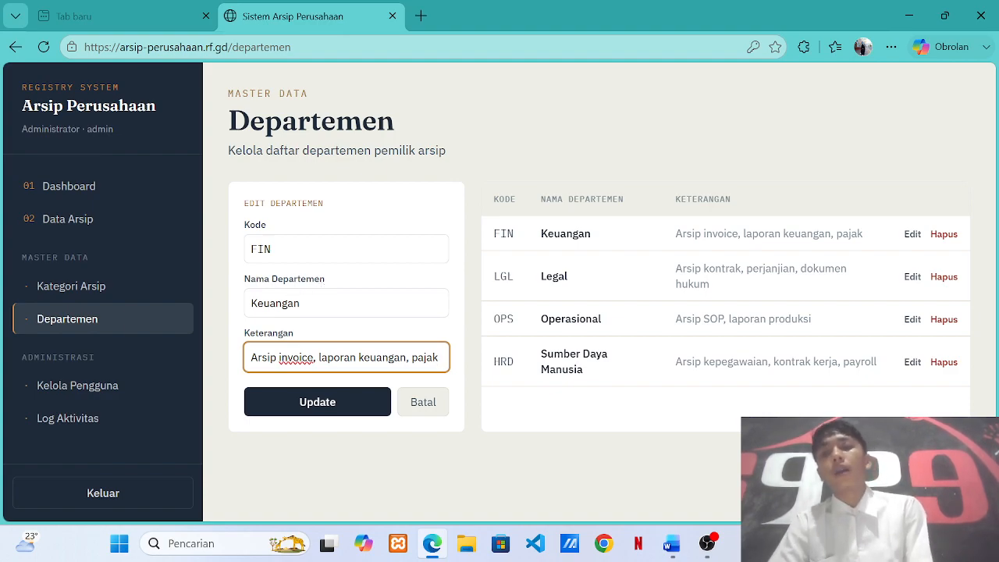
left_click(301, 303)
type("da")
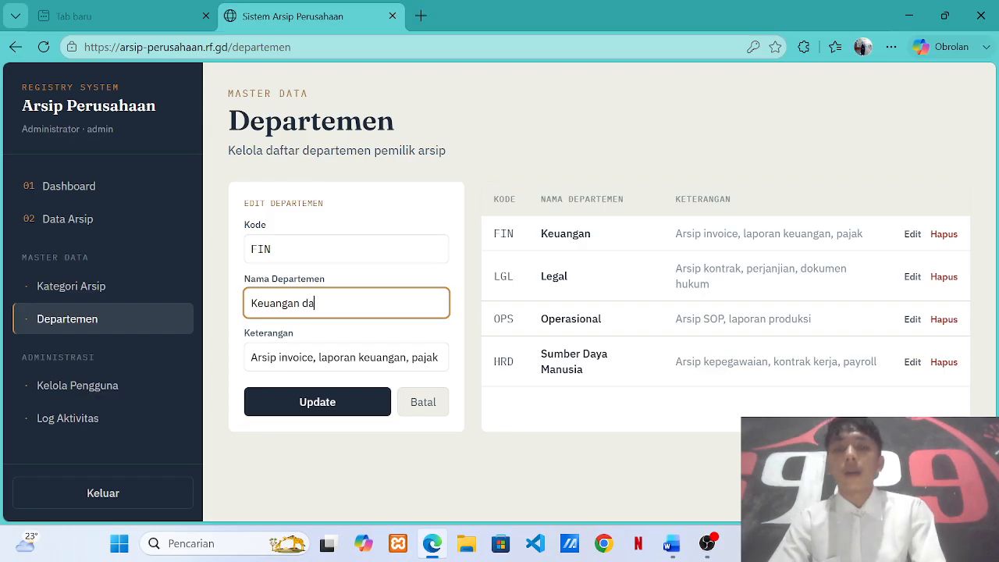
type("n pemaksu")
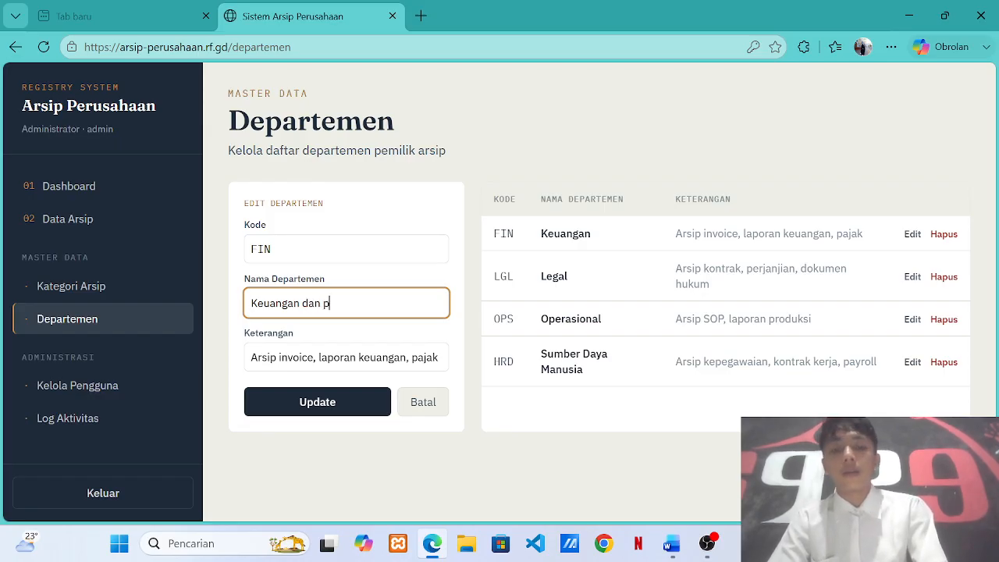
key("BackSpace")
key("BackSpace")
key("BackSpace")
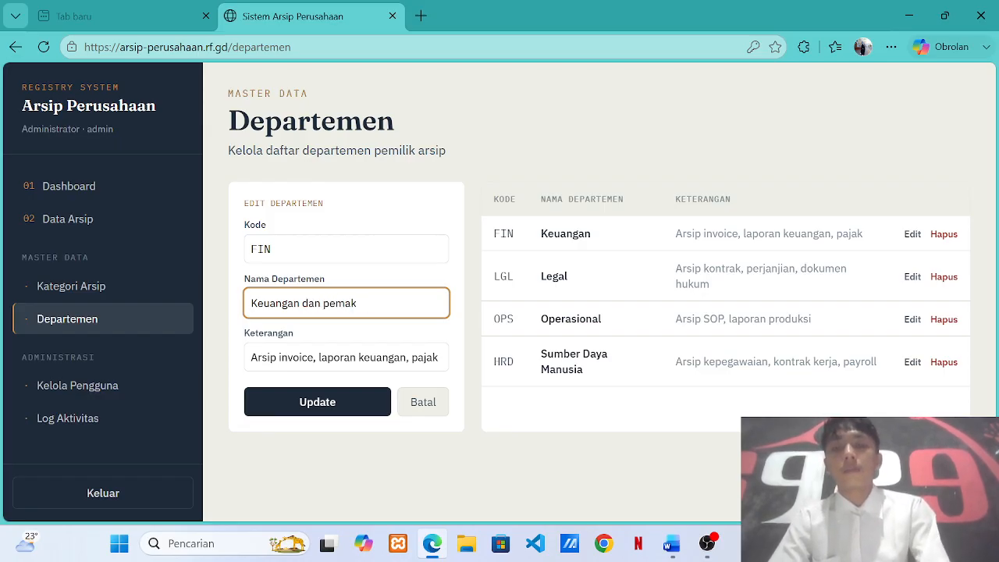
type("sukan")
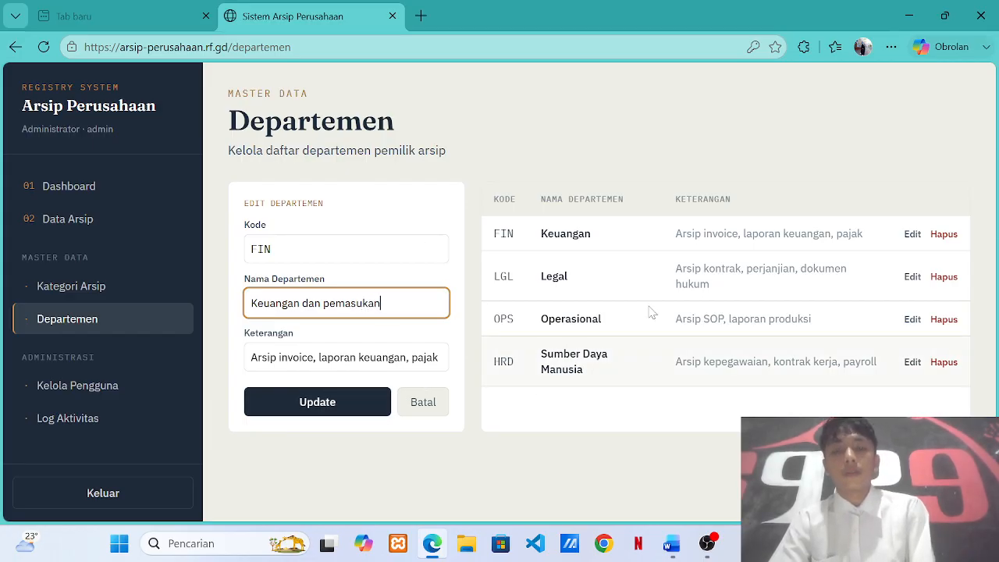
left_click(306, 402)
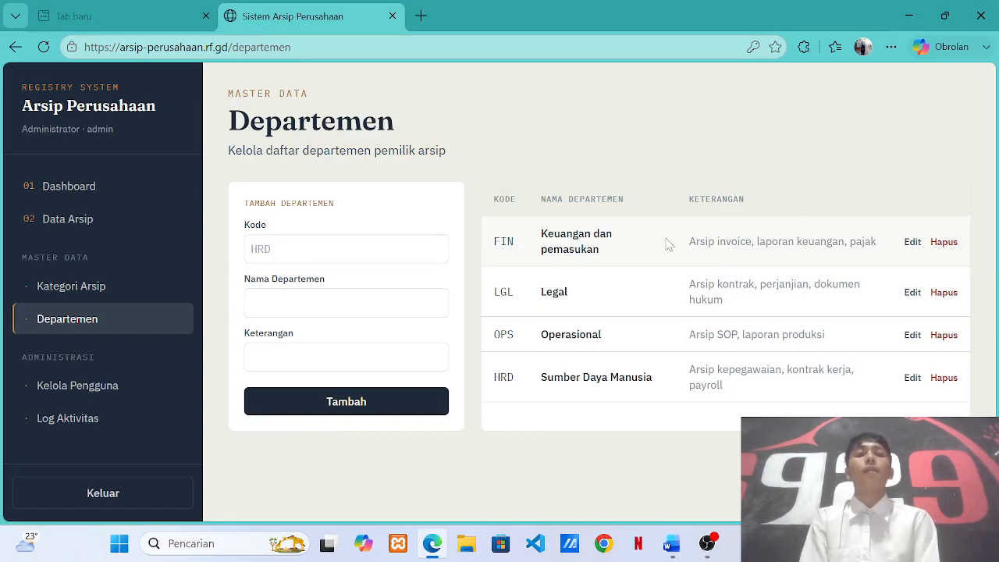
Preview the Kategori and Departemen dropdowns on the new-archive form, then go to Kelola Pengguna.
left_click(103, 186)
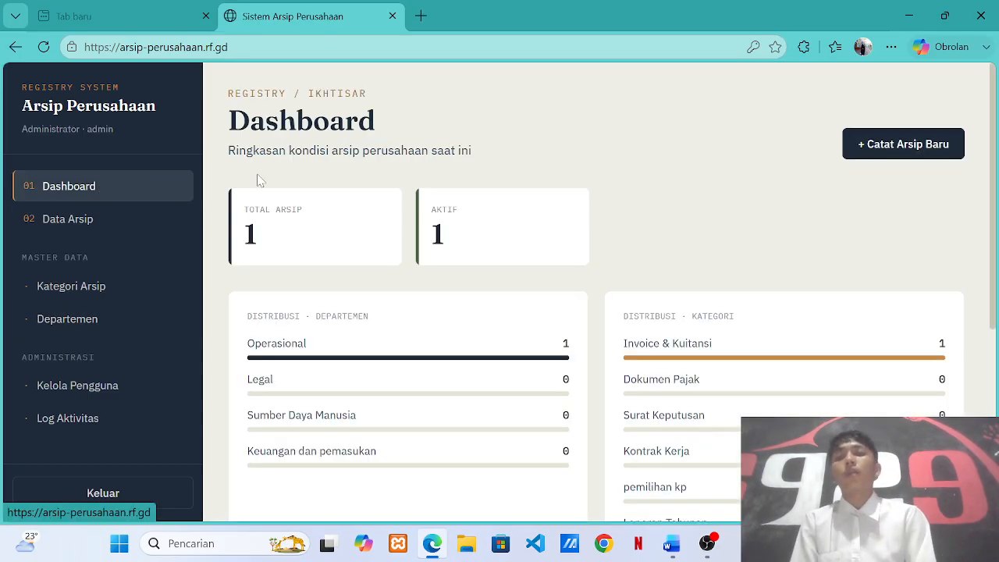
left_click(936, 142)
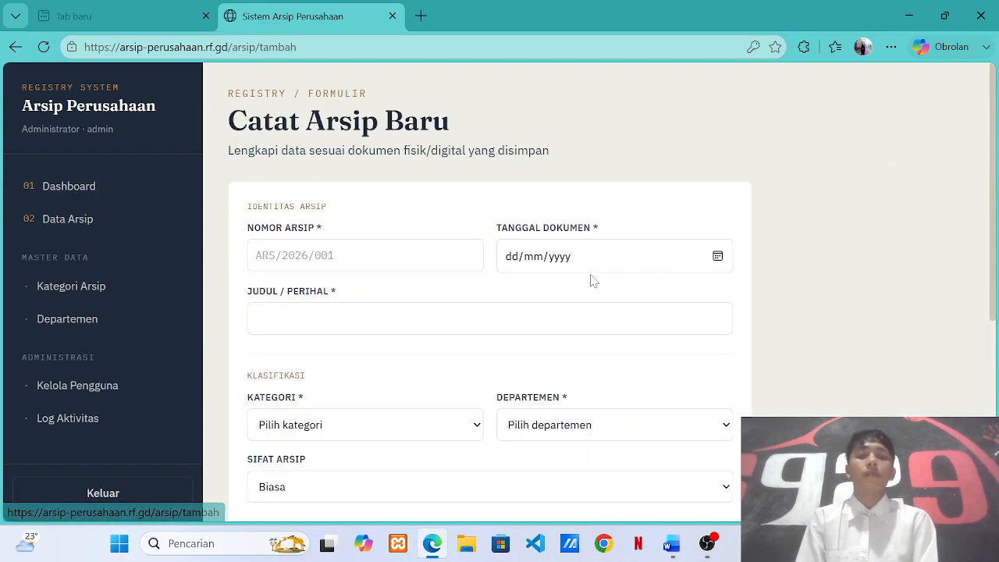
left_click(339, 421)
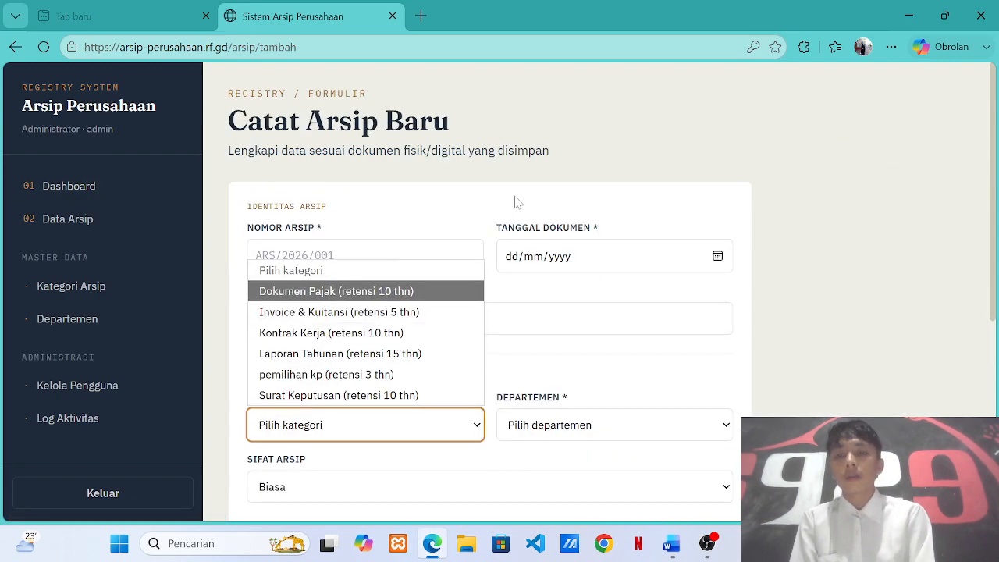
left_click(537, 170)
left_click_drag(537, 170, 579, 413)
left_click(581, 420)
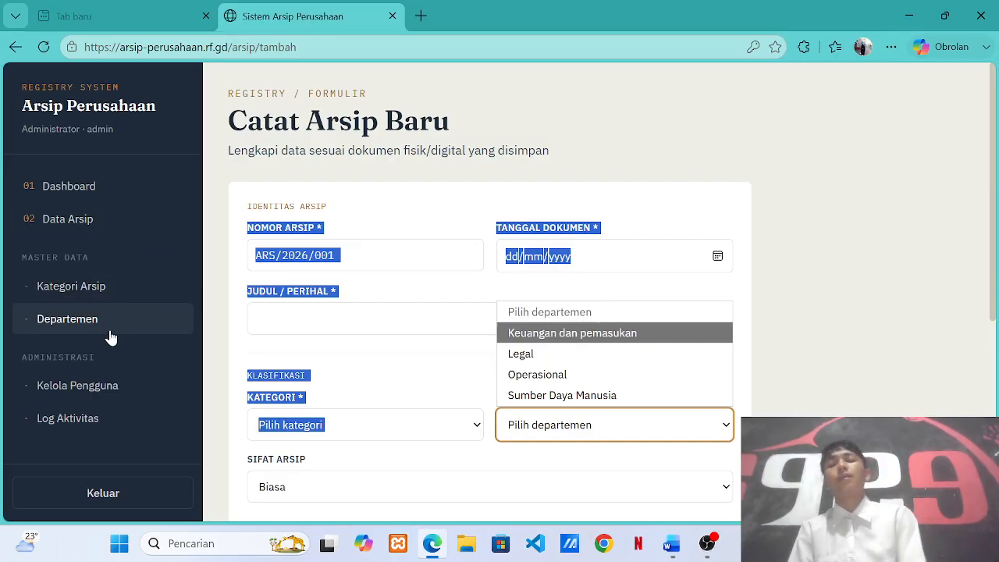
left_click(97, 385)
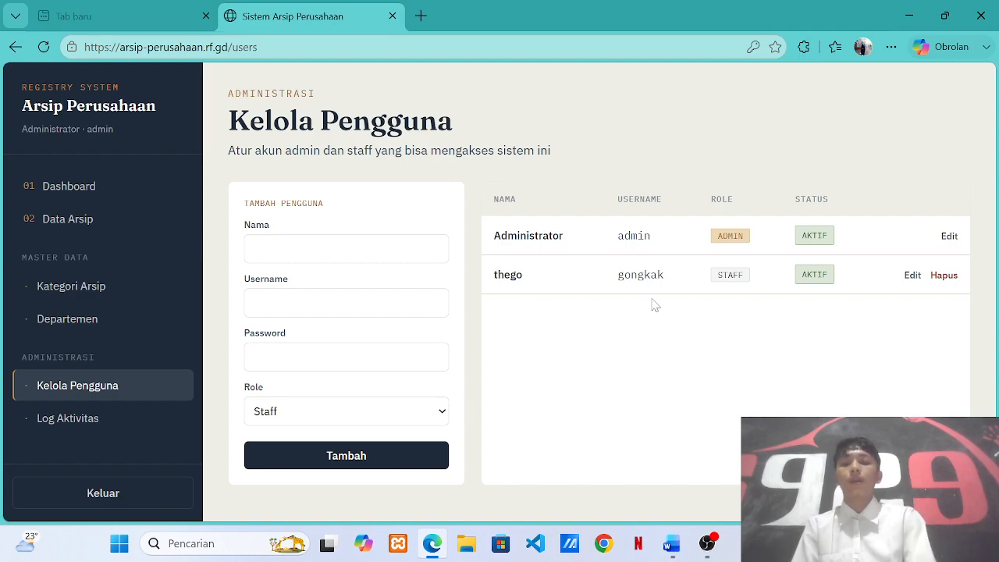
Add a new Staff user with the new user's name, username and a password.
scroll(522, 318, "down", 1)
scroll(468, 308, "up", 1)
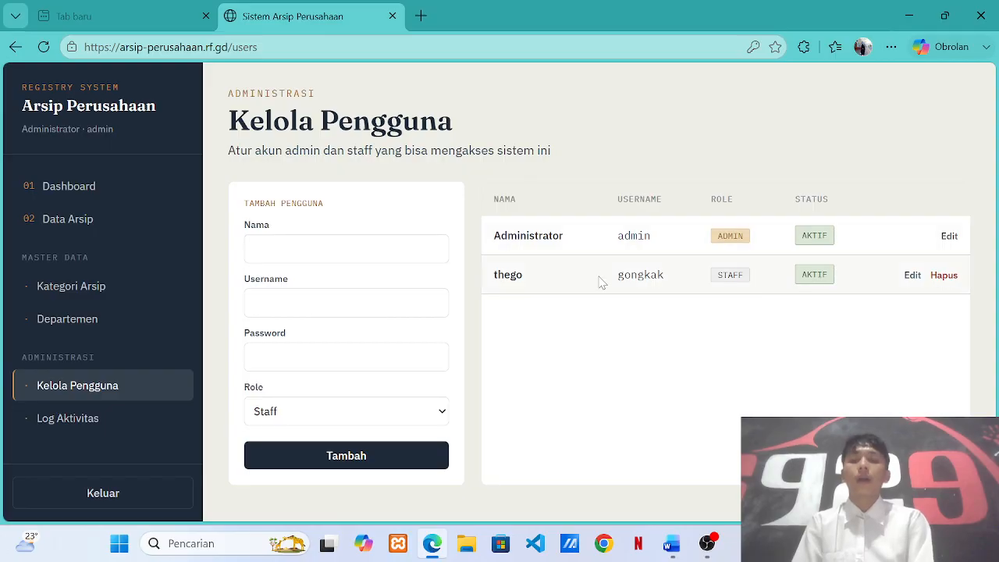
scroll(644, 416, "down", 1)
scroll(644, 416, "up", 1)
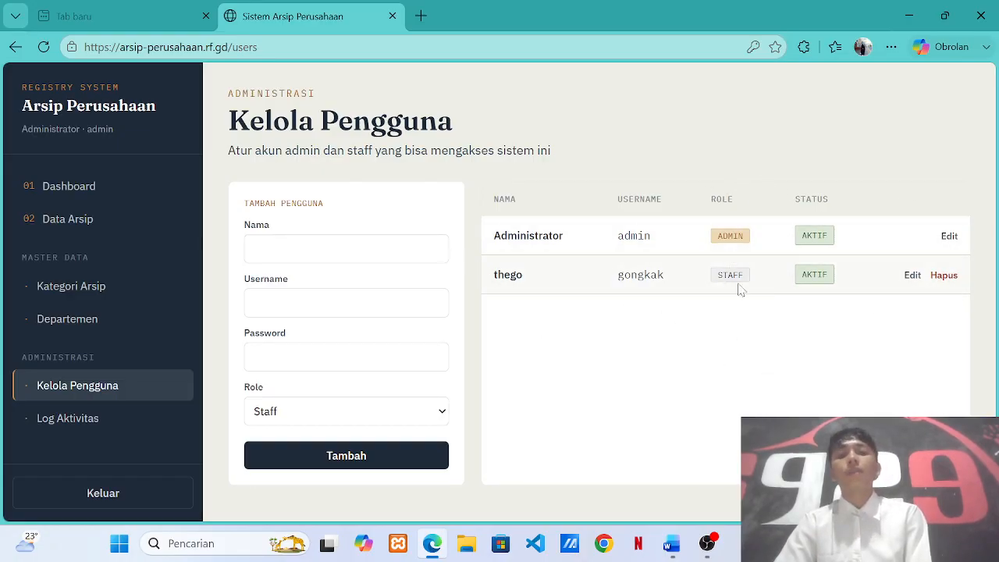
left_click(289, 250)
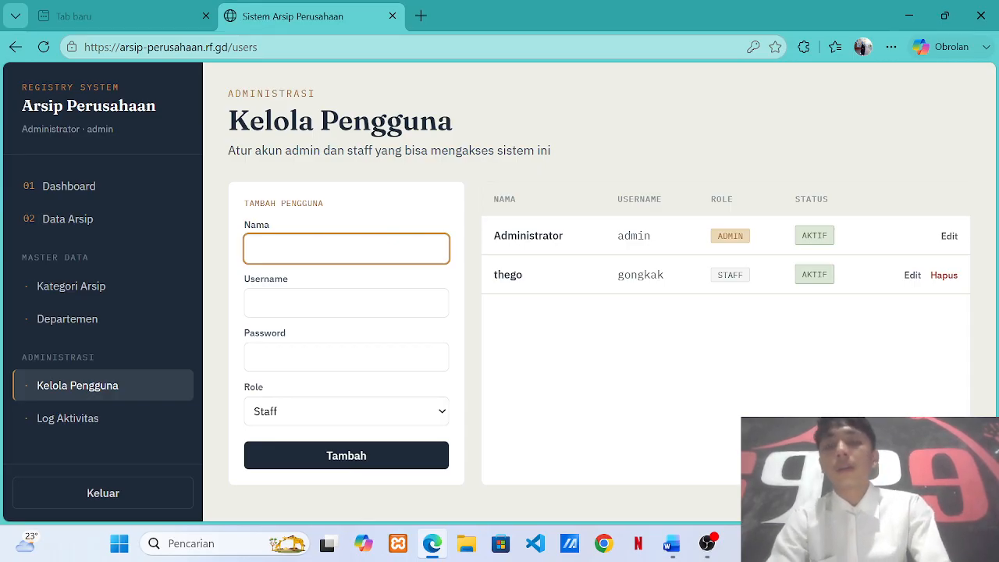
type("septa")
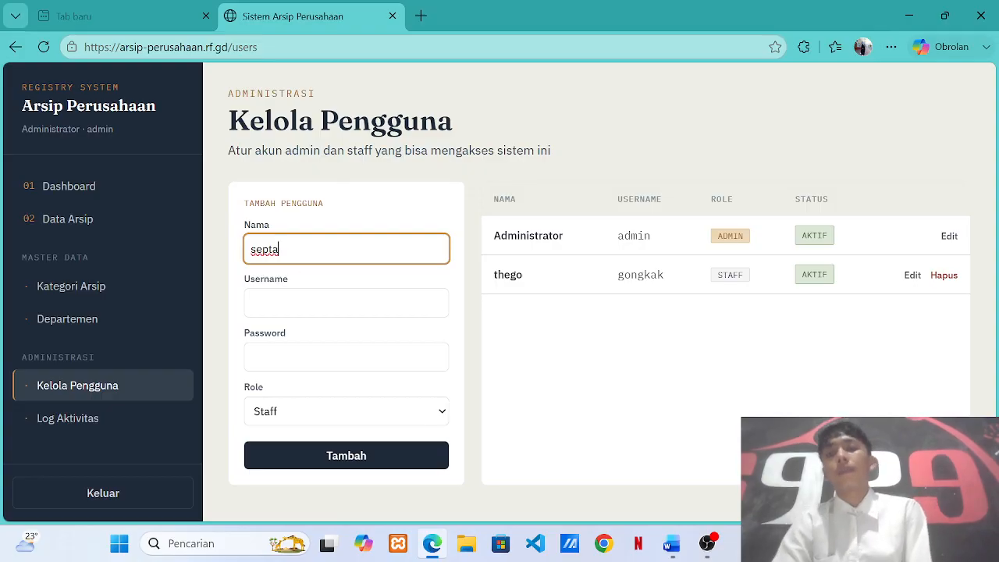
left_click(302, 303)
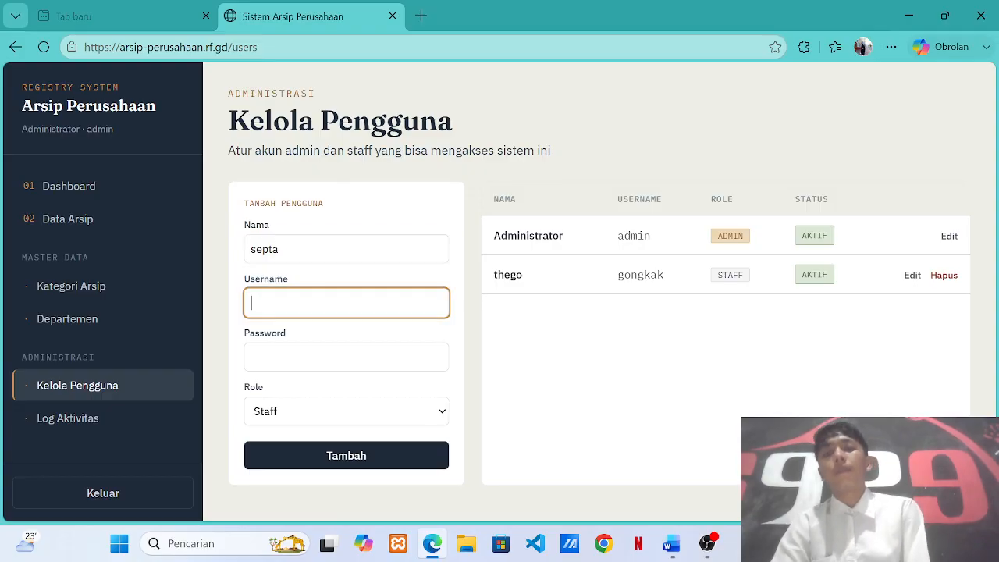
type("p")
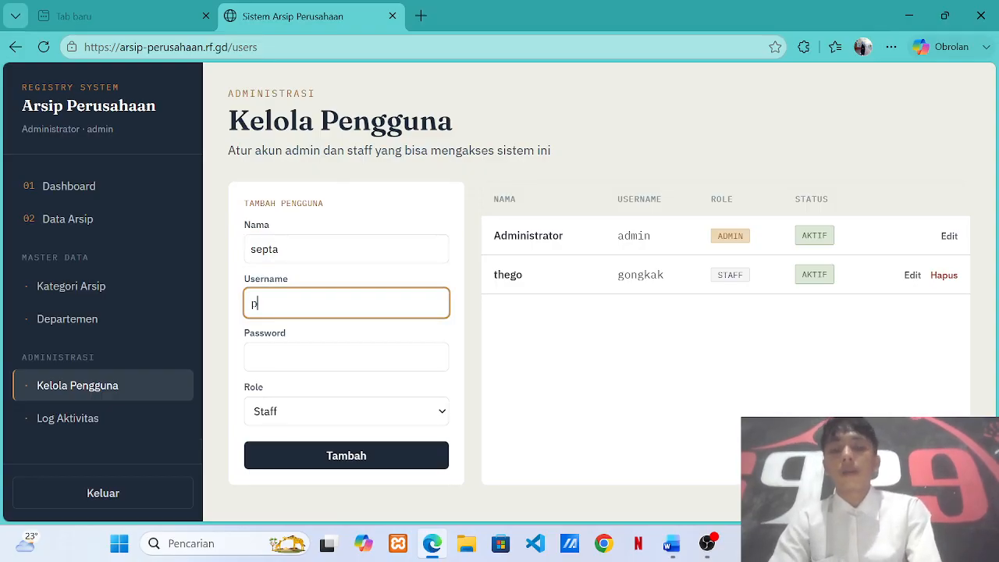
type("rasri")
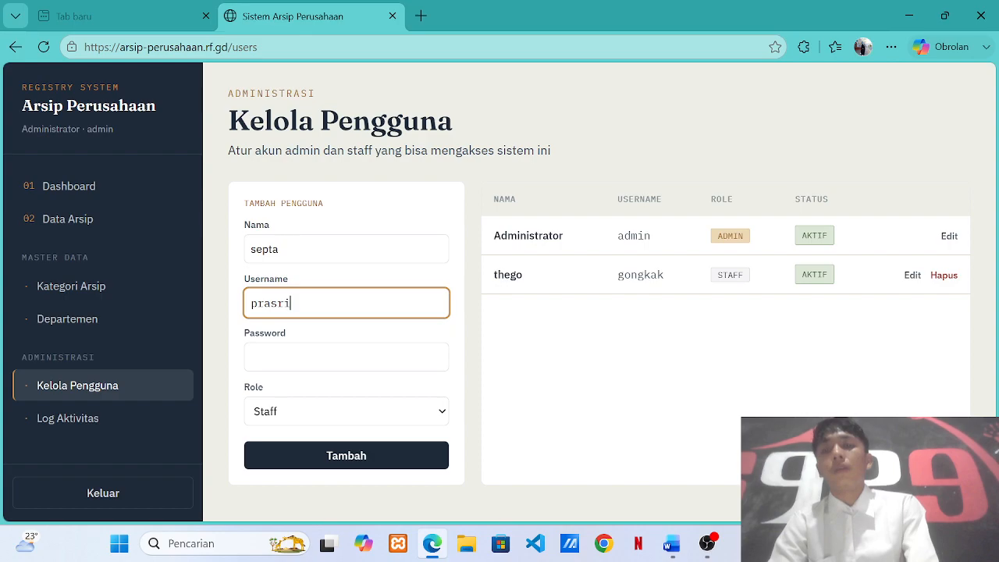
type("o")
key("Tab")
type("123")
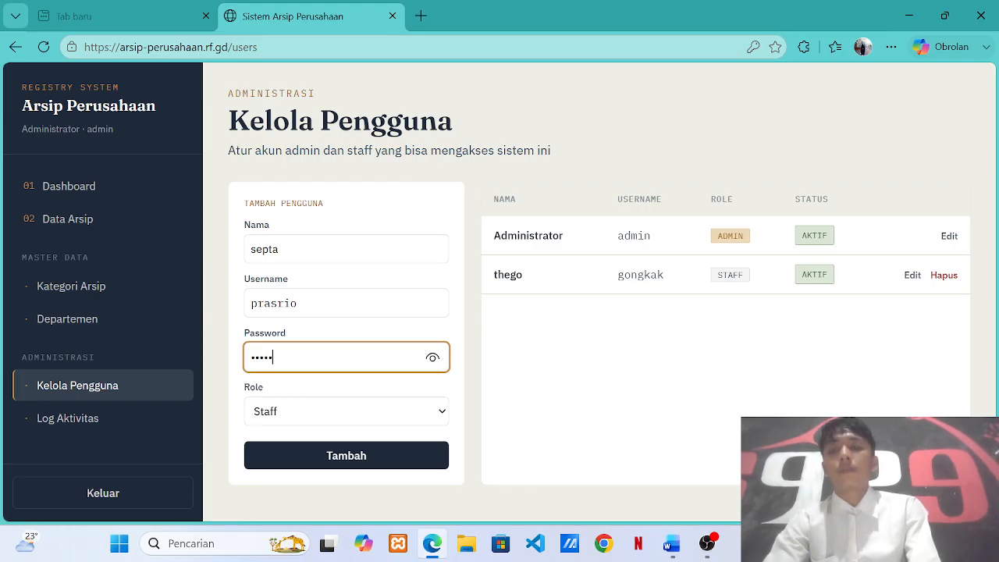
left_click(383, 411)
left_click(382, 412)
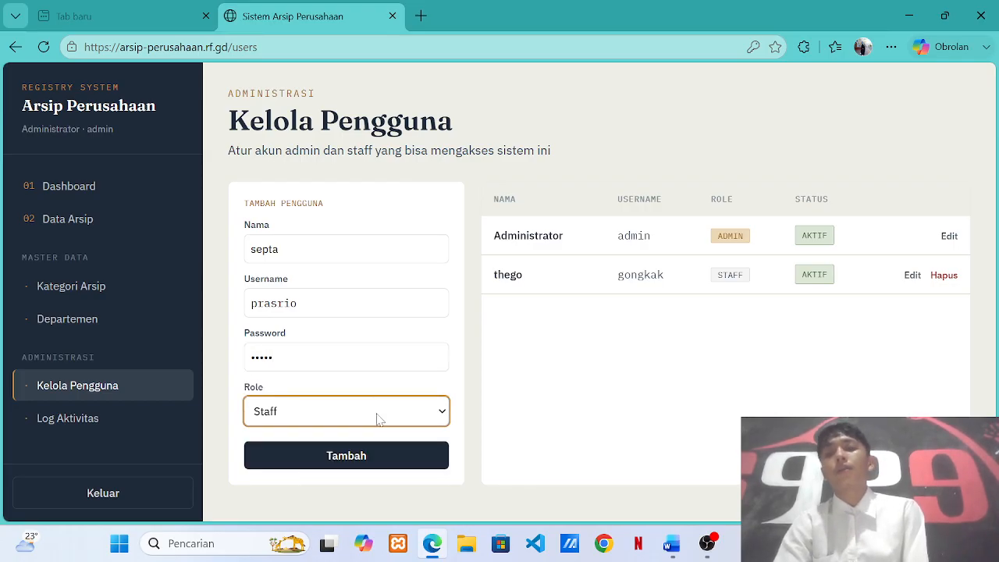
left_click(352, 463)
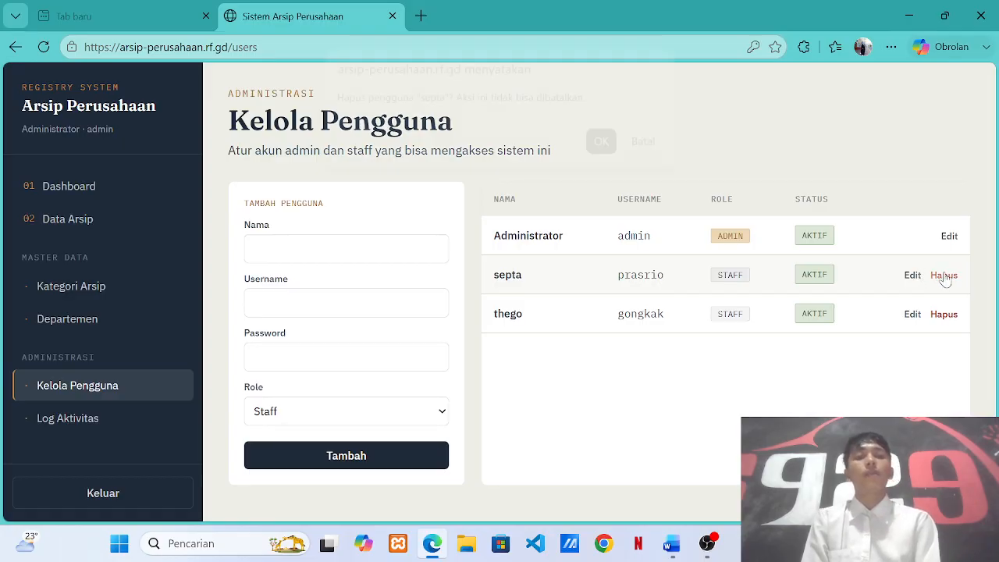
Delete the newly added user and go to the Log Aktivitas page.
left_click(945, 277)
left_click(599, 153)
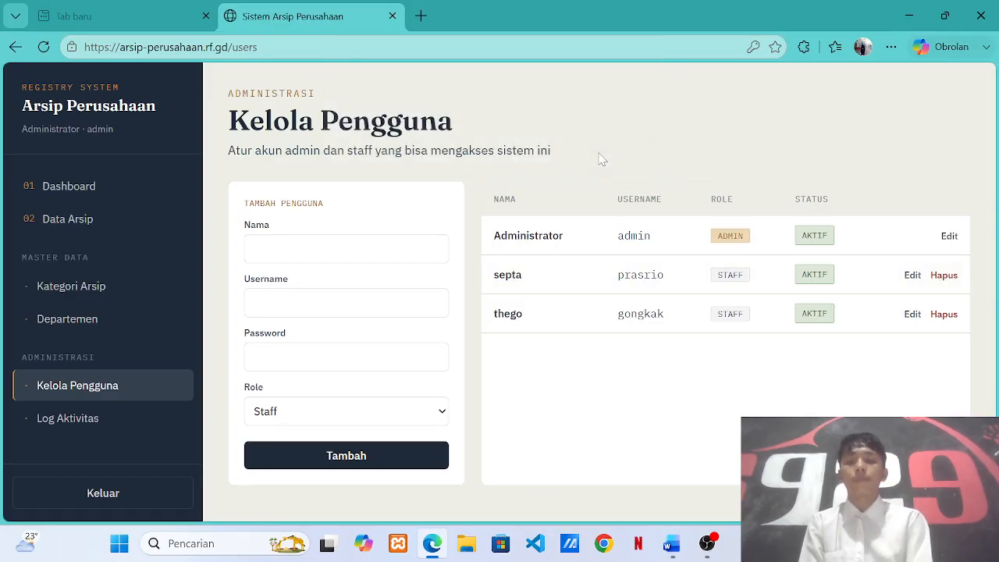
left_click(71, 417)
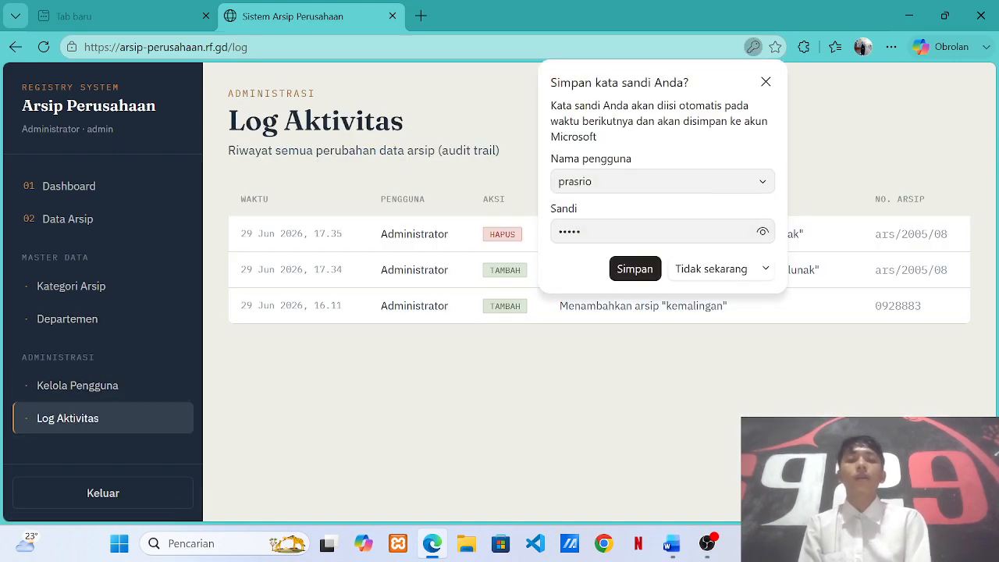
Close Edge's 'Simpan kata sandi Anda?' popup to reveal the activity log entries.
left_click(766, 82)
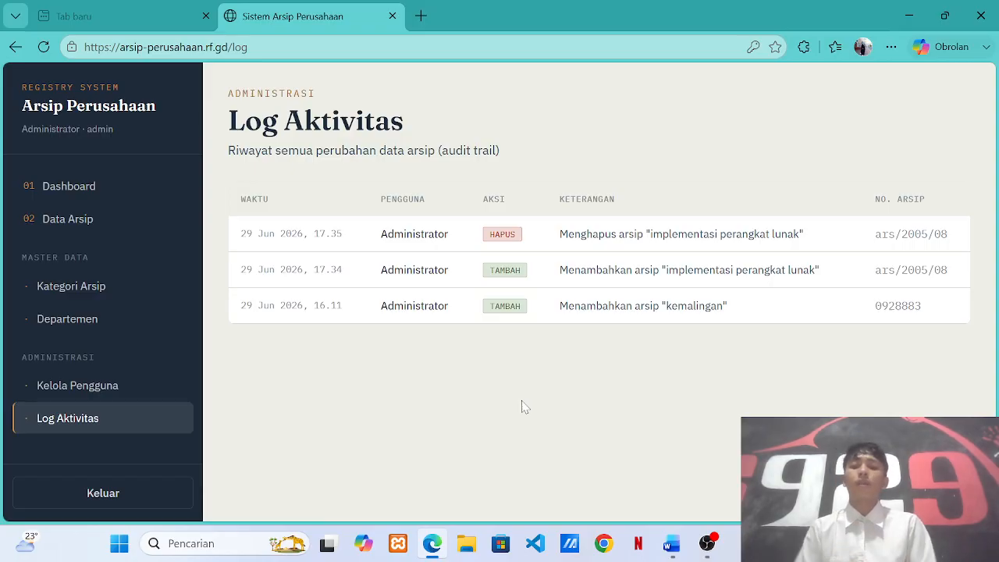
Log out and attempt to sign in with the administrator username and password.
left_click(100, 494)
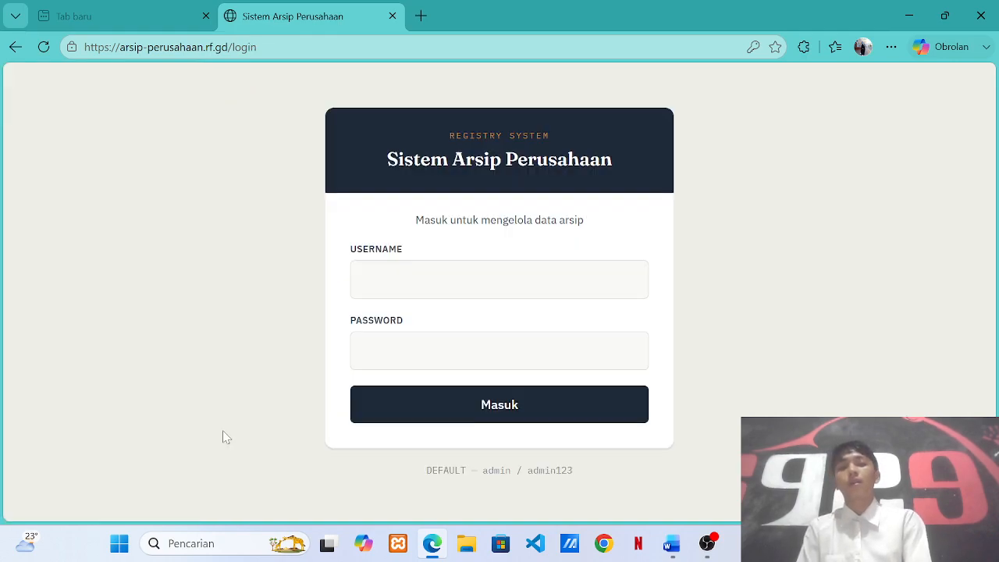
type("admin")
key("Tab")
type("admin123")
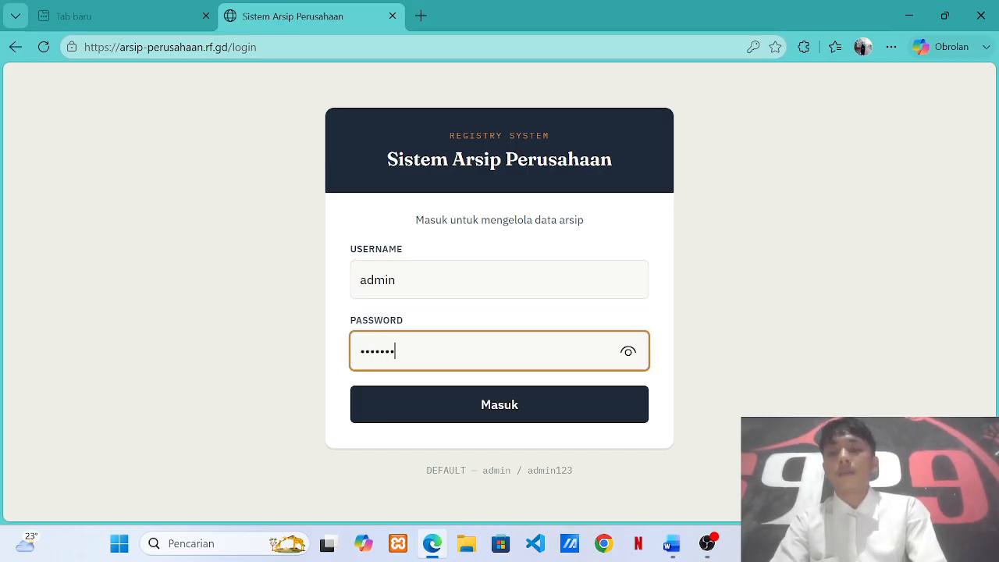
key("Return")
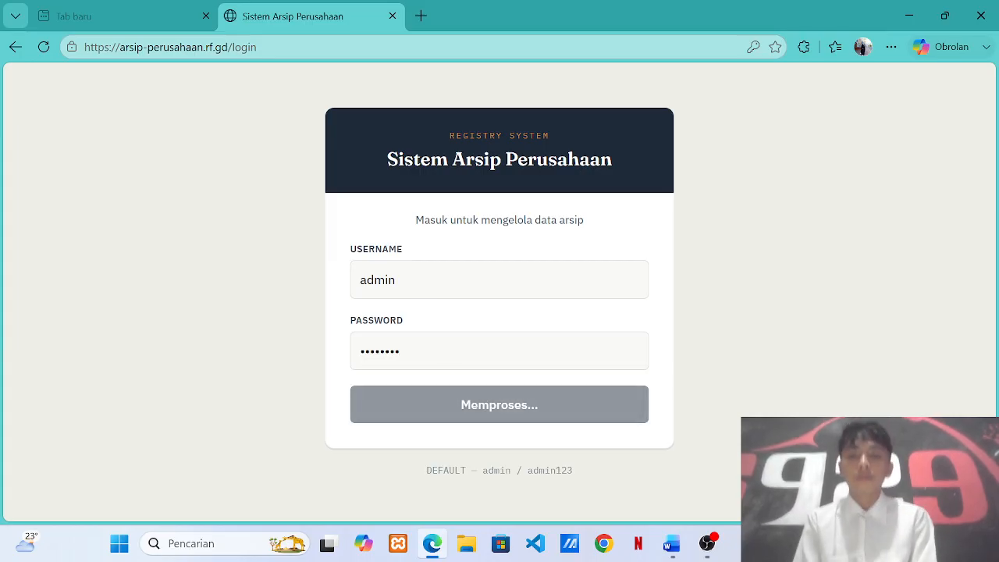
key("BackSpace")
key("BackSpace")
key("BackSpace")
key("BackSpace")
key("BackSpace")
key("BackSpace")
key("BackSpace")
key("BackSpace")
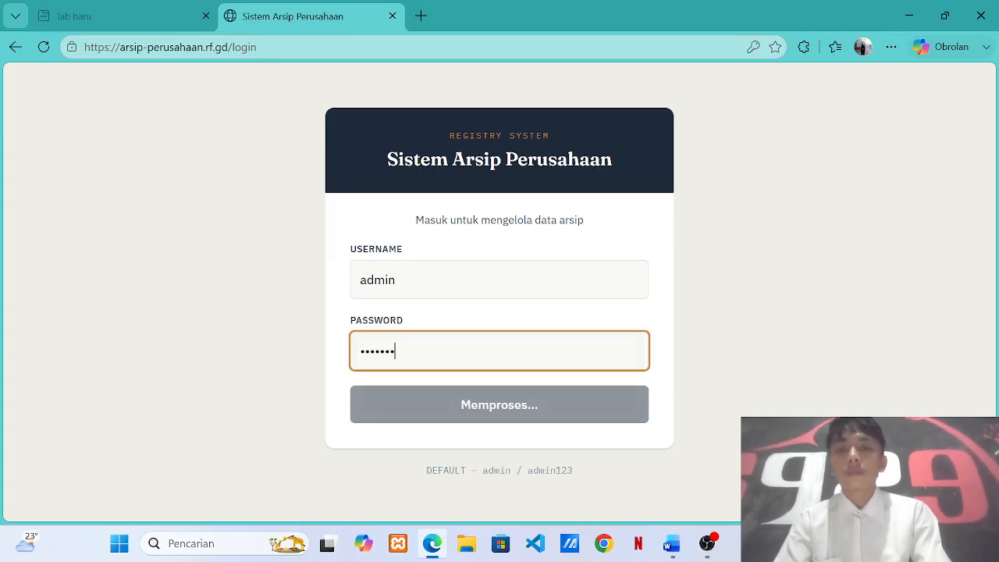
type("admin123")
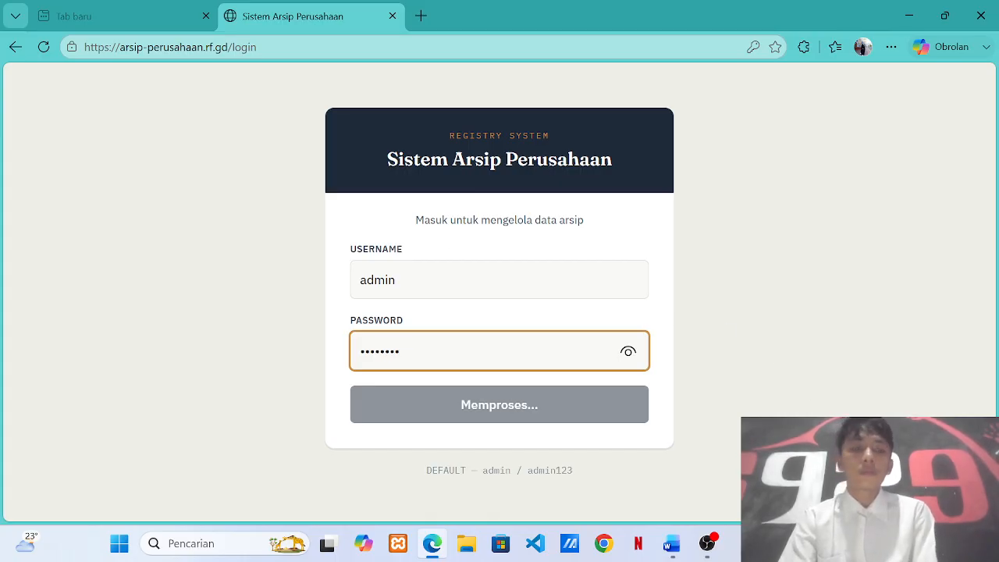
Reload the stuck login page and sign in again as administrator, reaching the Dashboard.
left_click(44, 49)
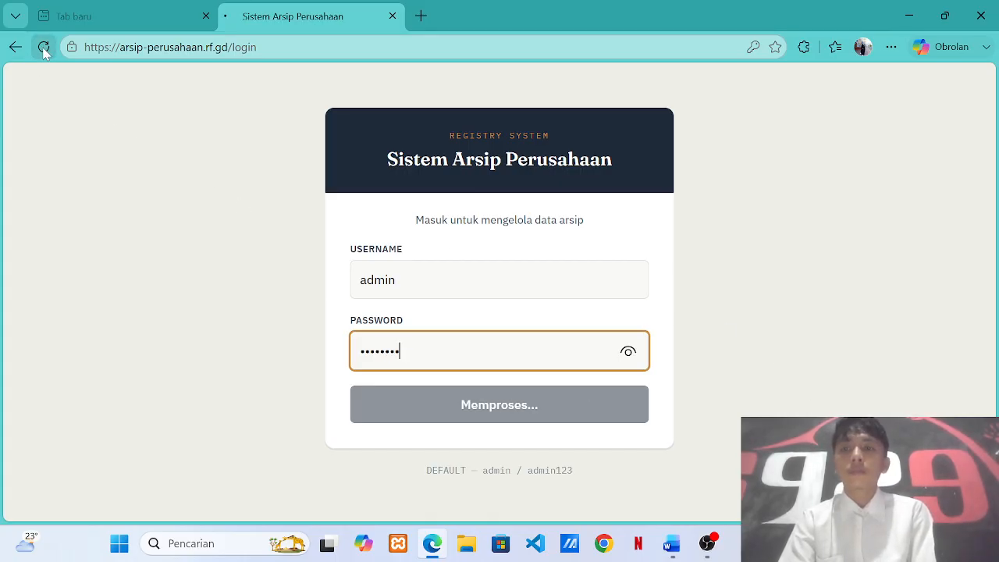
type("admin")
key("Tab")
type("admin123")
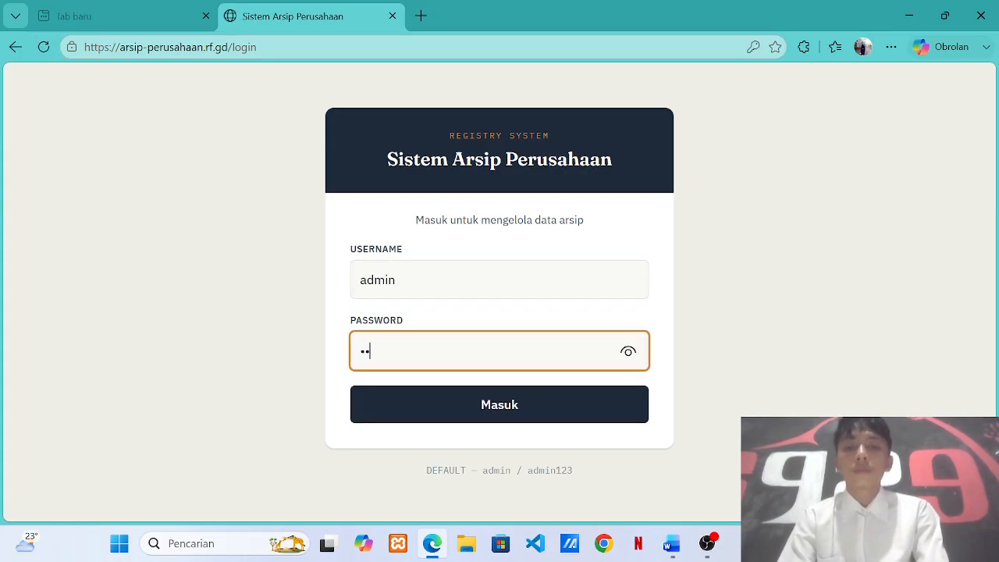
key("Return")
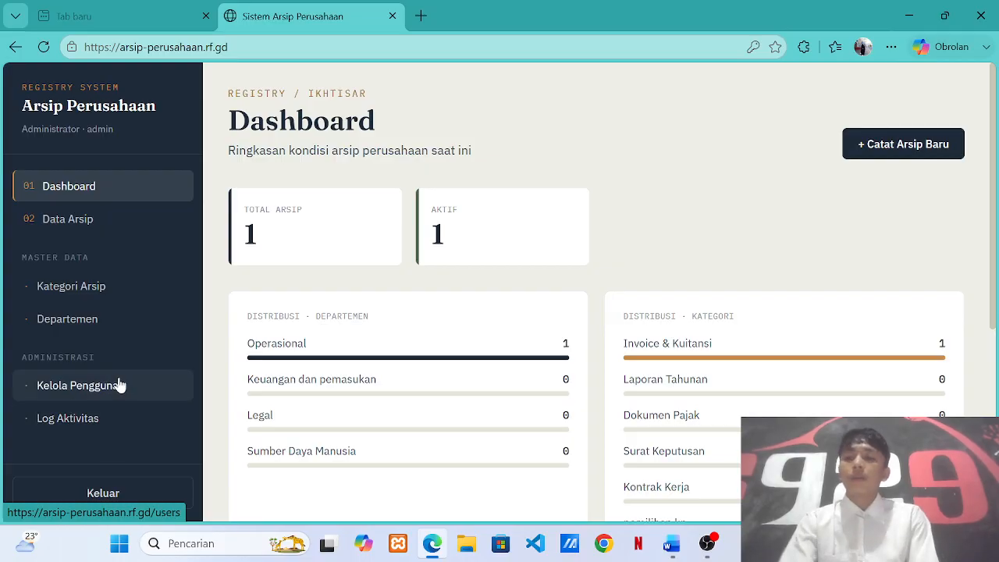
key("alt+Tab")
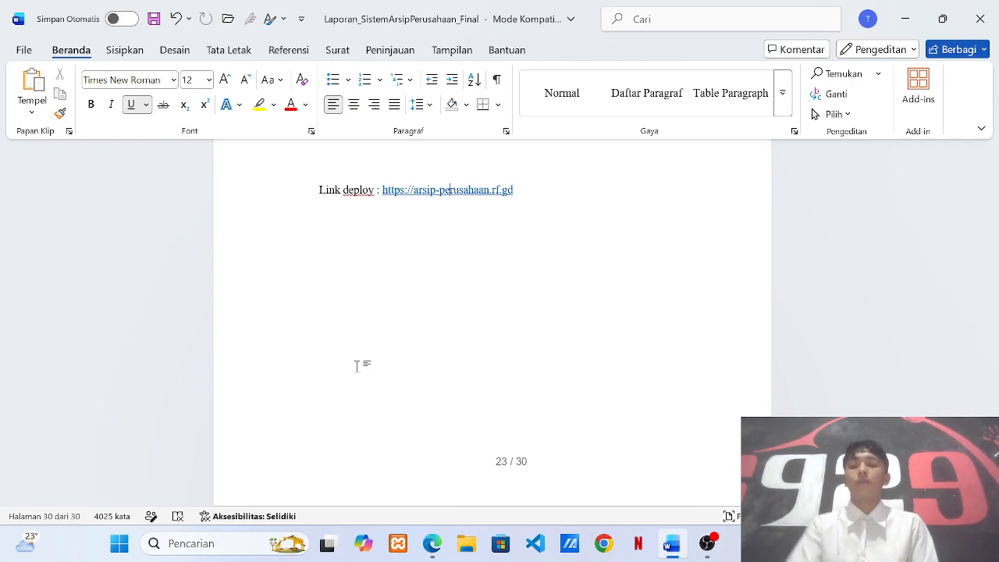
key("alt+Tab")
key("alt+Tab")
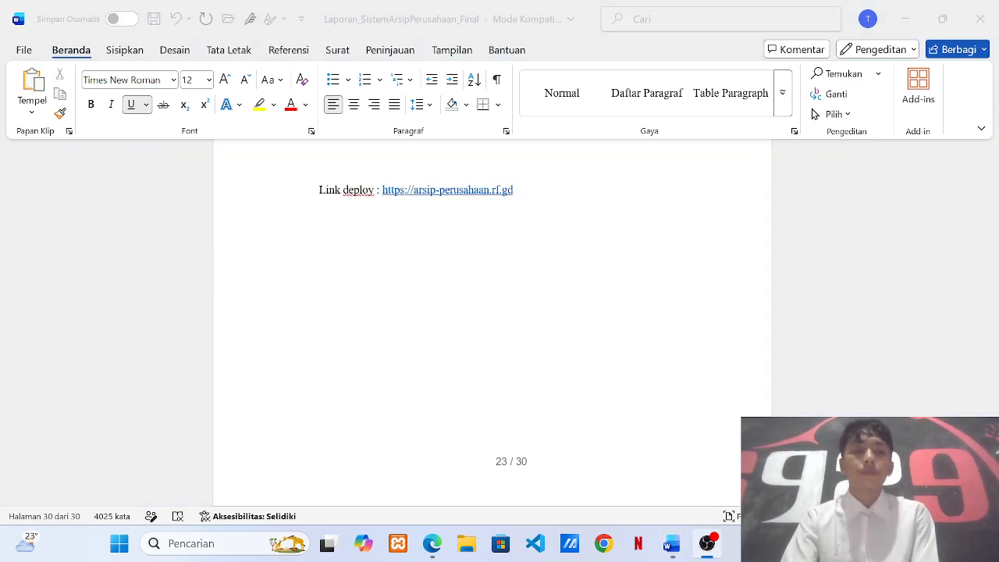